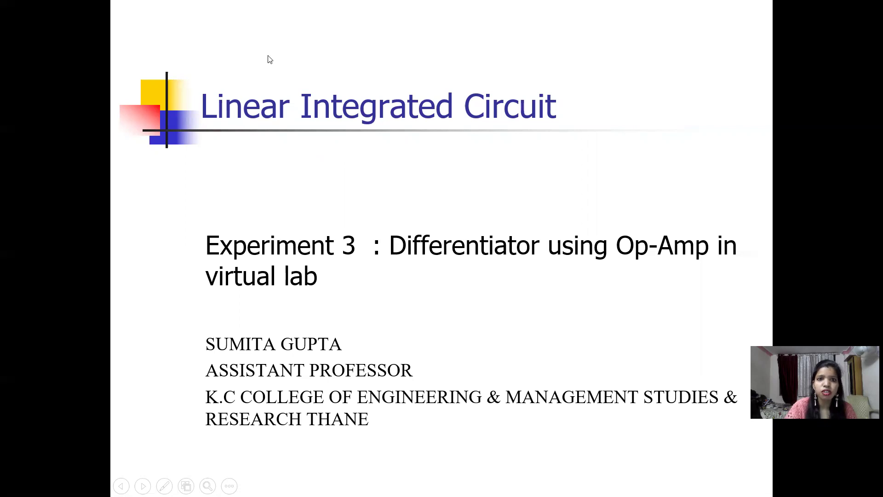
Step: Switch to Chrome, search Google for "virtuallab" and open the Virtual Labs Electronics & Communications page
key(alt+Tab)
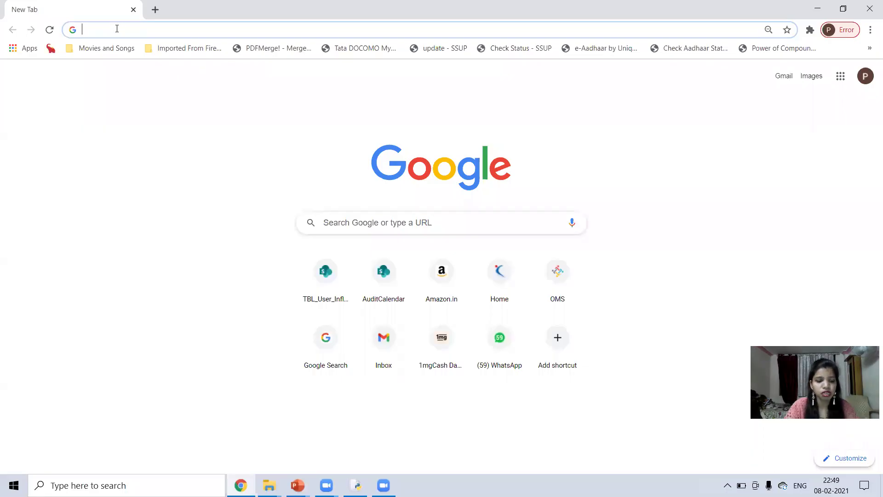
text(virtual)
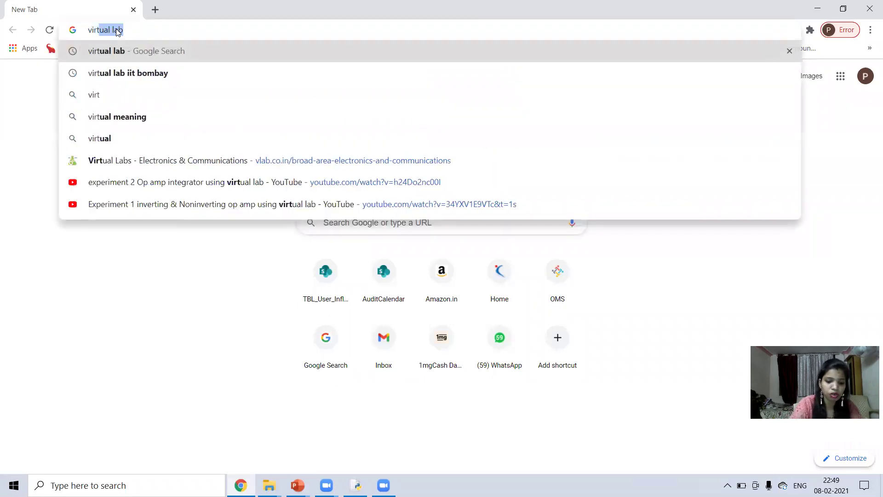
key(BackSpace)
key(BackSpace)
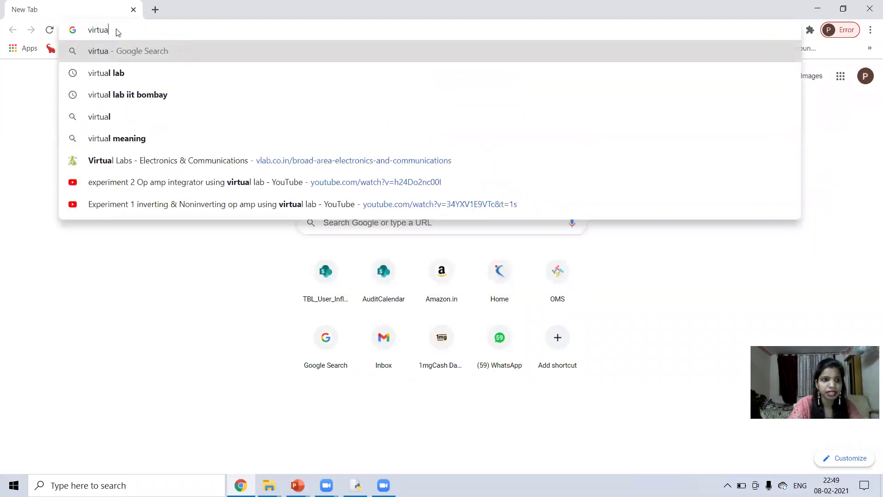
text(l)
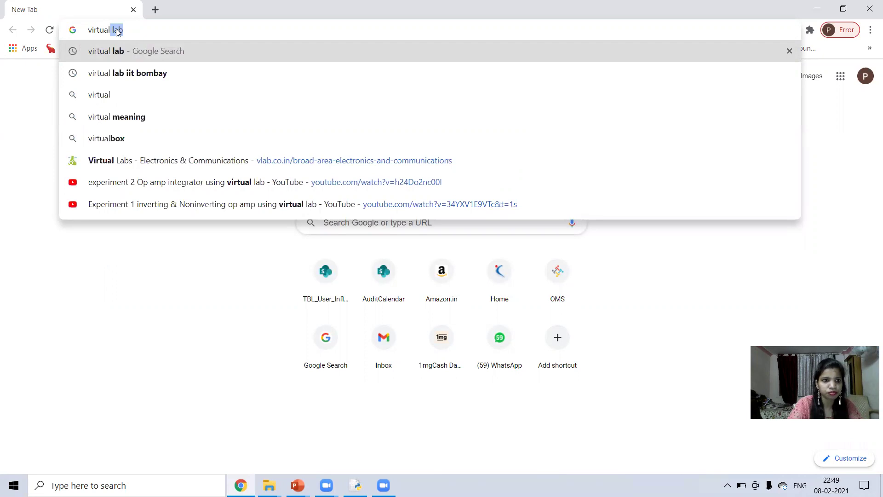
text(lab)
key(Return)
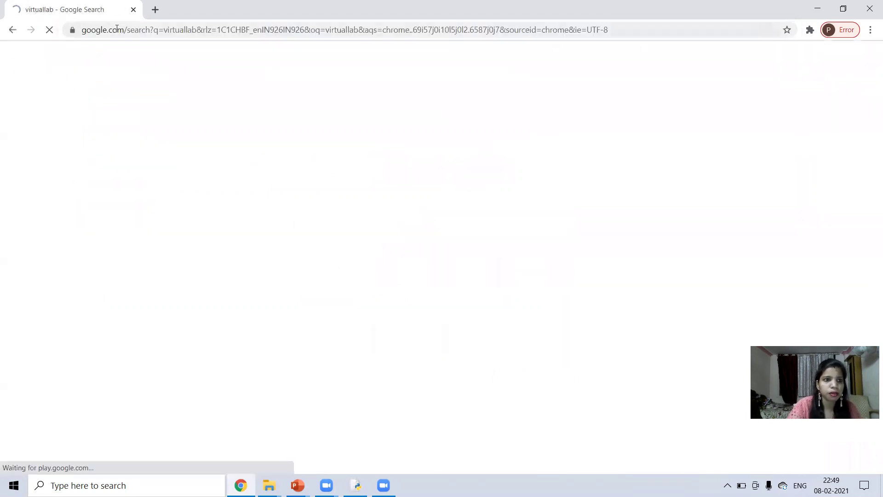
click(157, 265)
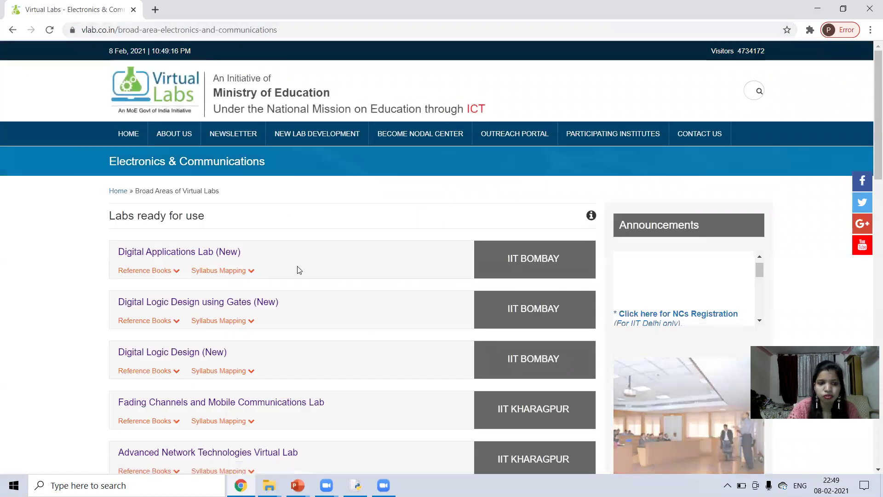
Step: Find the Basic Electronics Lab by IIT Kharagpur among the labs ready for use and open it
scroll(296, 270, down, 2)
scroll(299, 270, down, 11)
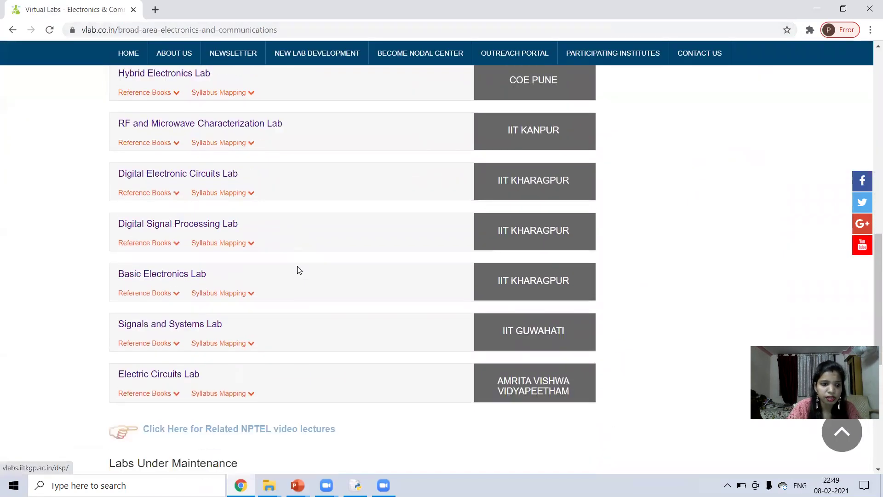
click(160, 250)
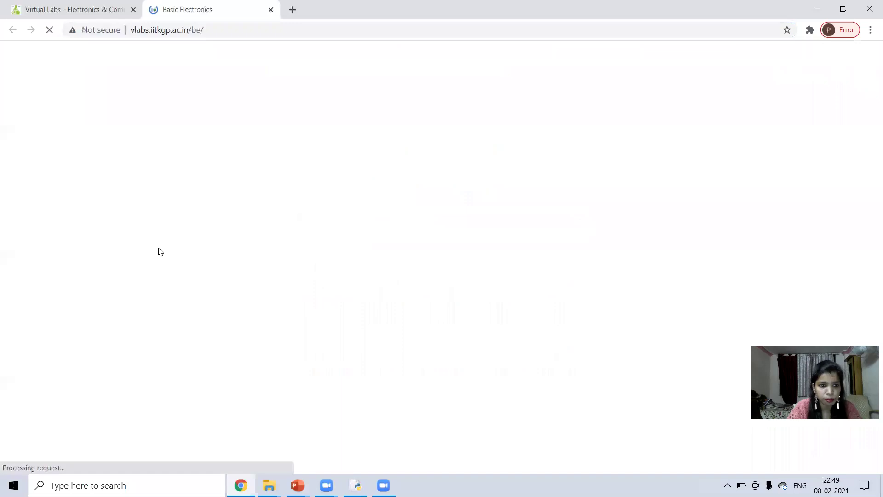
Step: From the list of experiments, open experiment 17, Study of Differentiator and Integrator using Operational Amplifier
scroll(320, 252, down, 1)
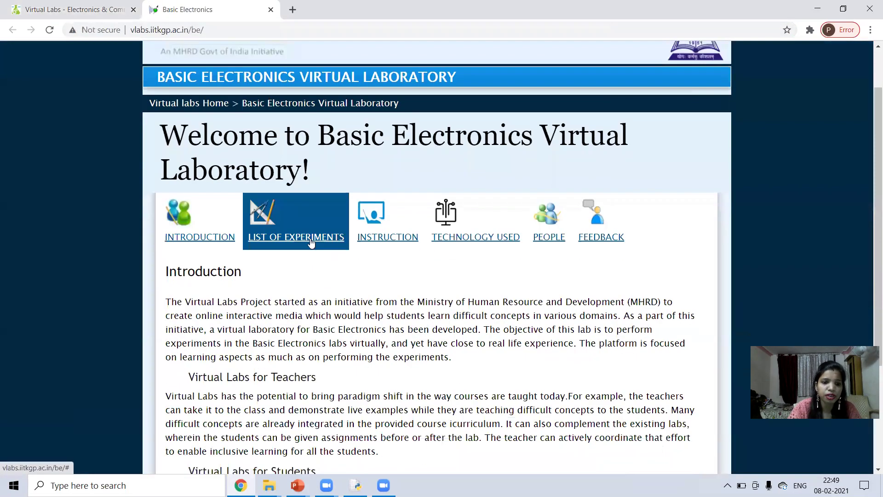
click(310, 237)
scroll(326, 262, down, 3)
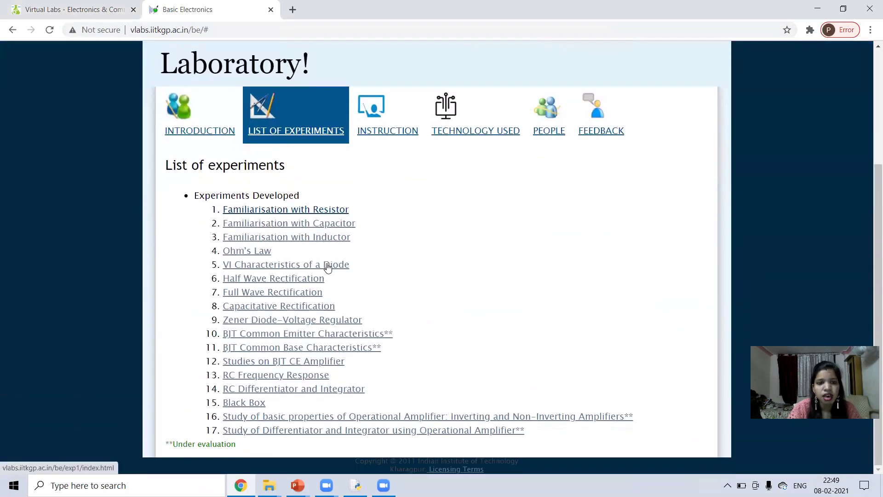
click(353, 430)
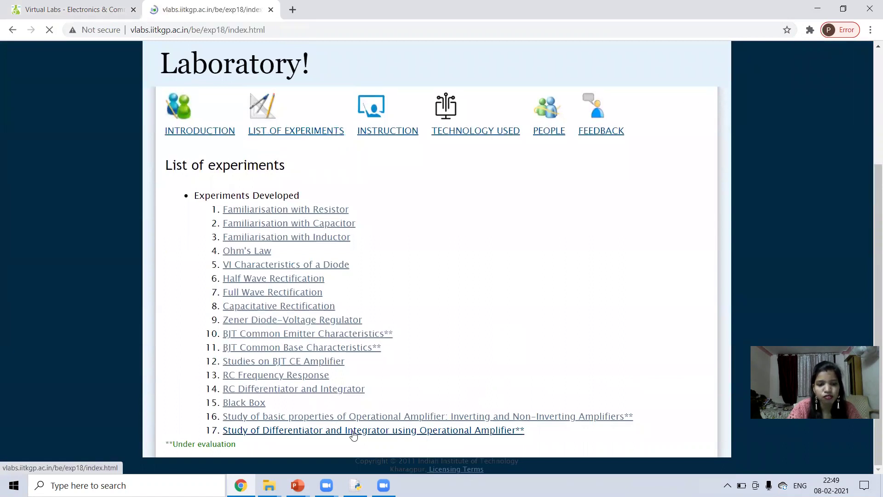
Step: Read through the experiment's theory, including the op-amp properties, the integrator and differentiator circuits and their equations
scroll(411, 401, down, 1)
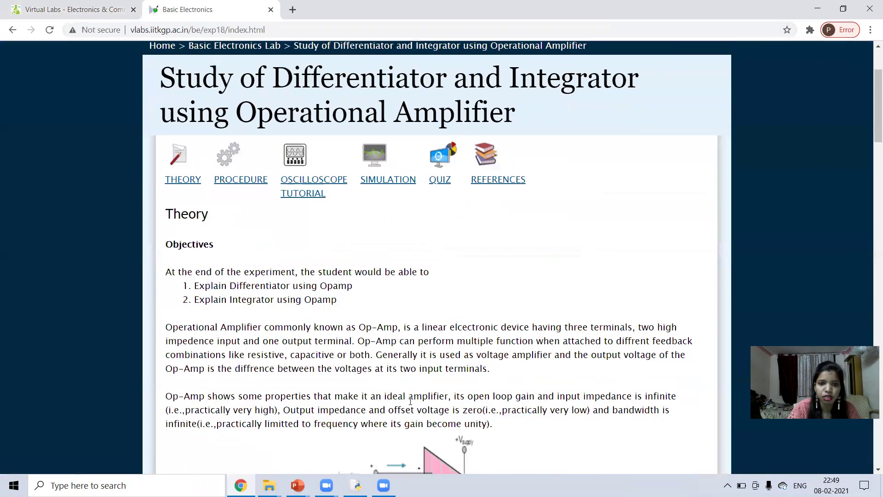
scroll(410, 401, down, 1)
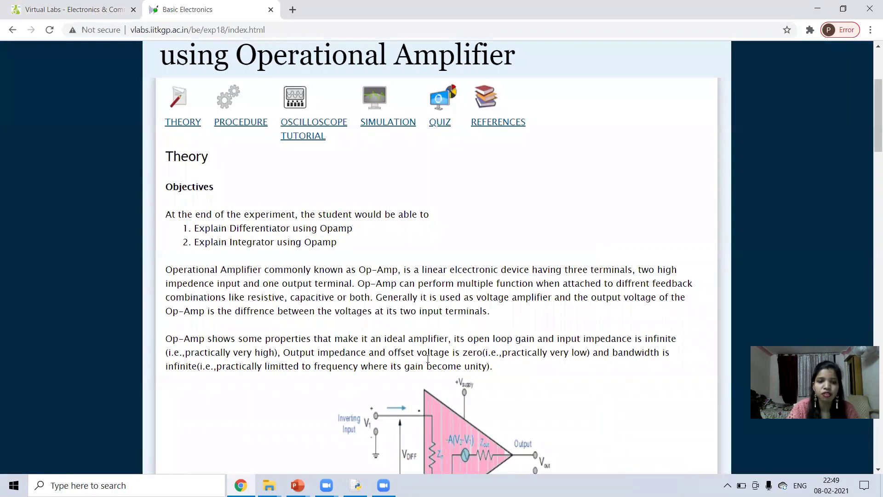
scroll(307, 256, down, 1)
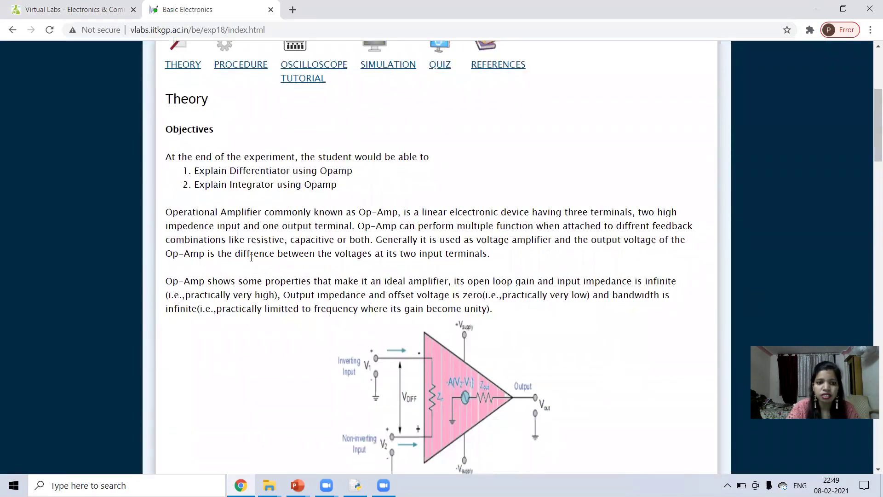
scroll(454, 331, down, 1)
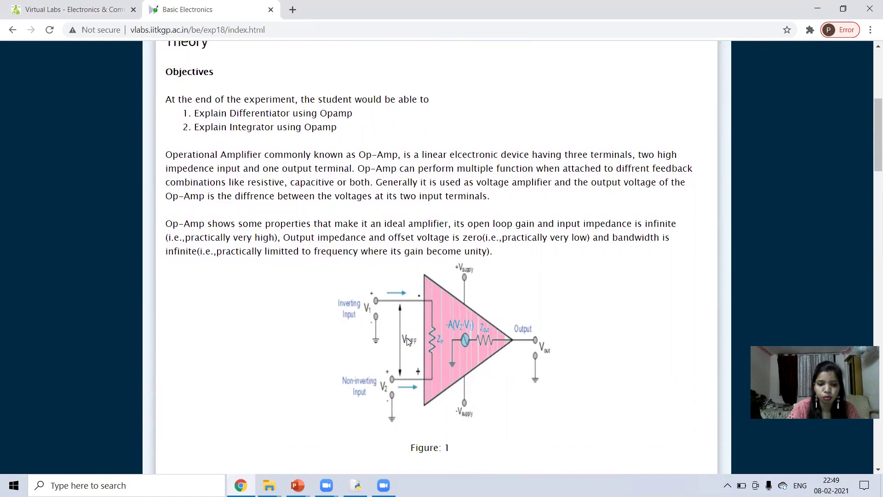
scroll(394, 302, down, 1)
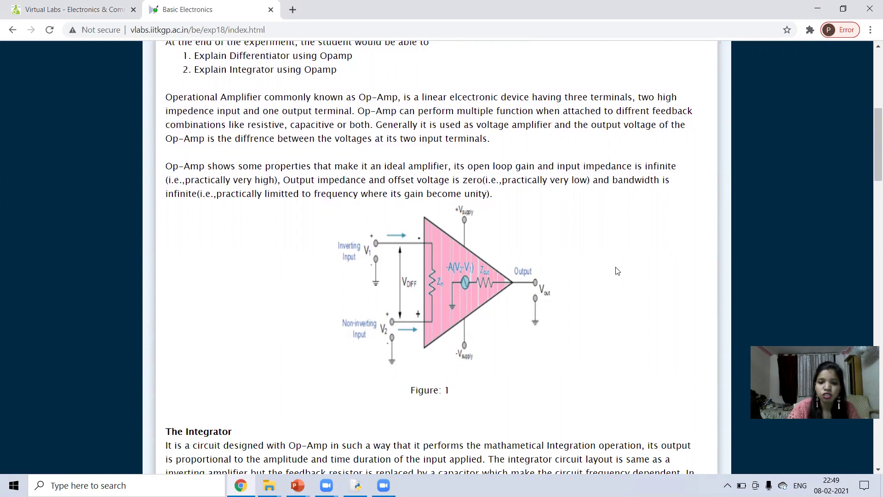
scroll(388, 312, down, 3)
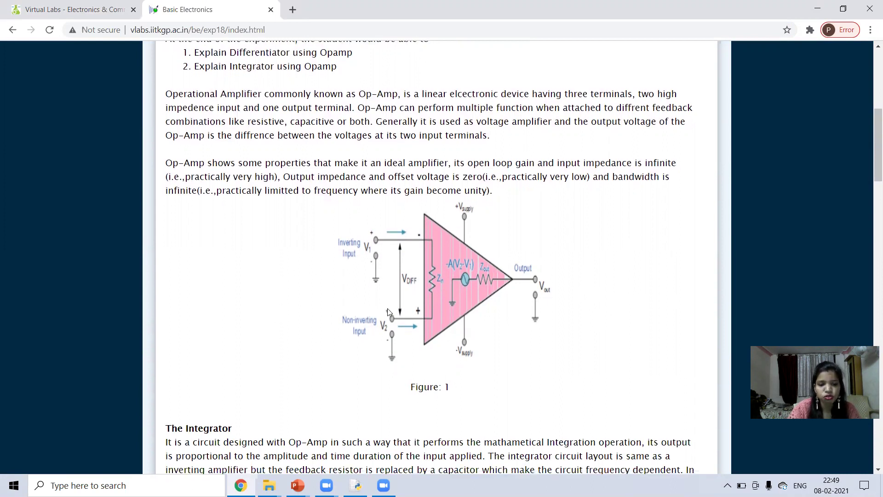
scroll(389, 309, up, 1)
scroll(388, 309, down, 4)
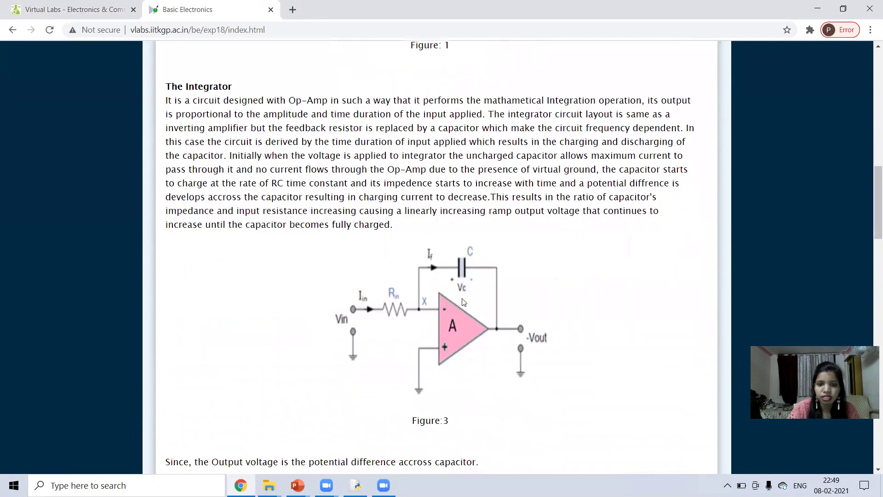
scroll(466, 287, down, 10)
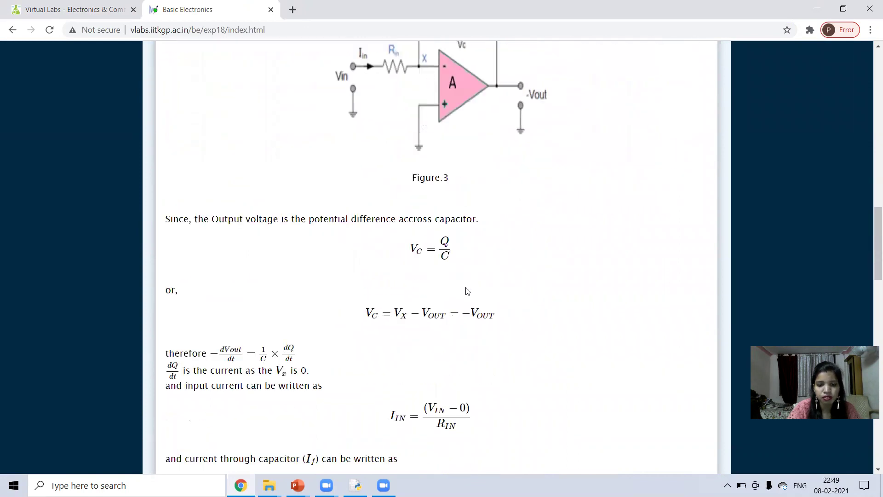
scroll(467, 290, down, 12)
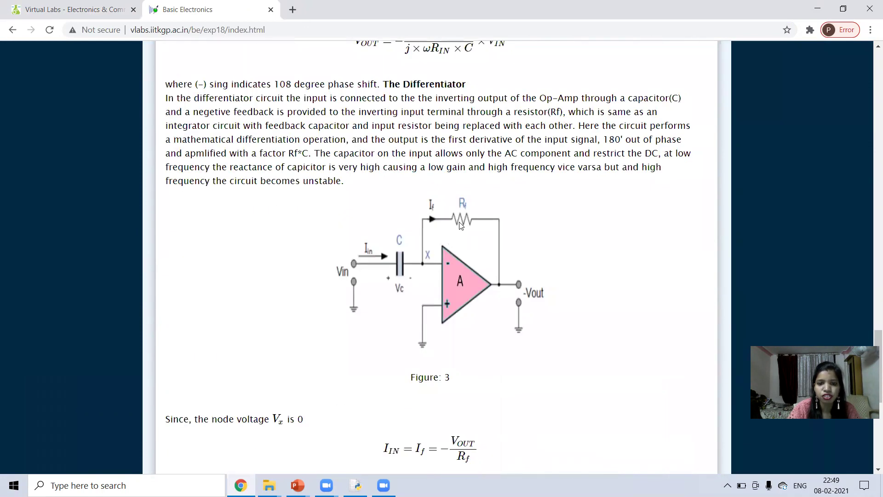
scroll(483, 230, up, 10)
scroll(483, 231, up, 20)
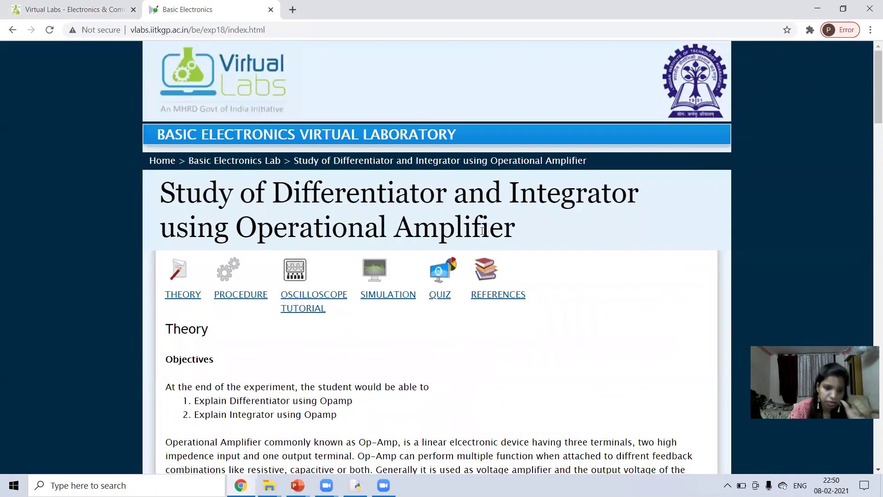
Step: Open the experiment's procedure and review its instructions for connecting the components and running the experiment
click(237, 295)
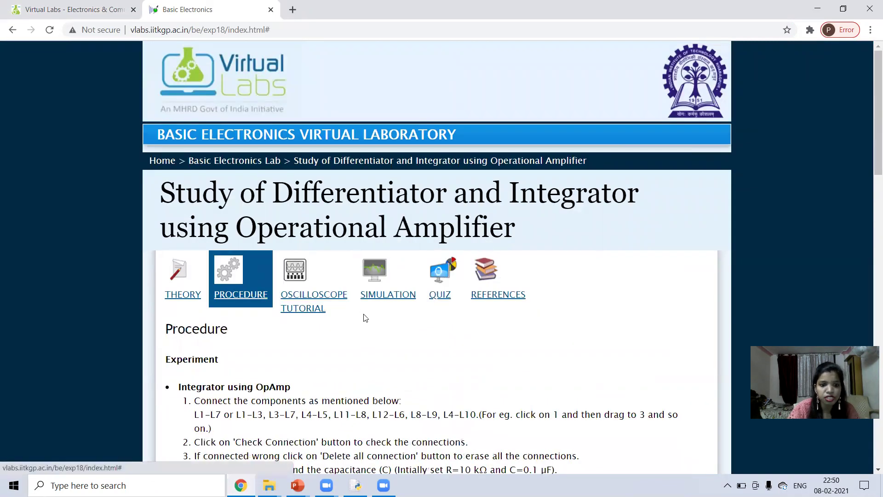
scroll(441, 305, down, 3)
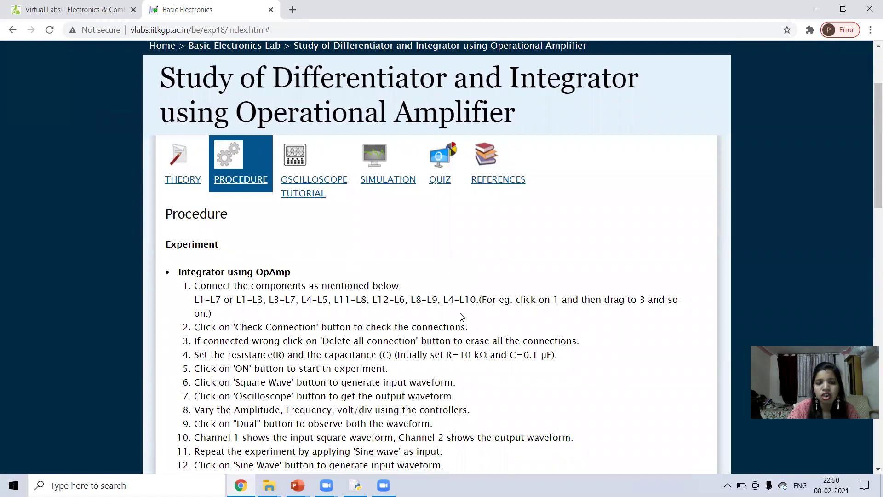
scroll(461, 317, down, 3)
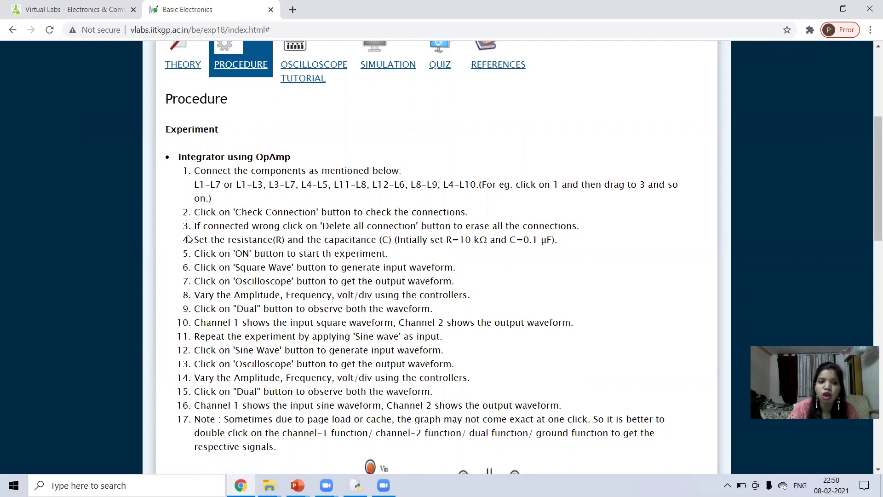
scroll(288, 256, up, 1)
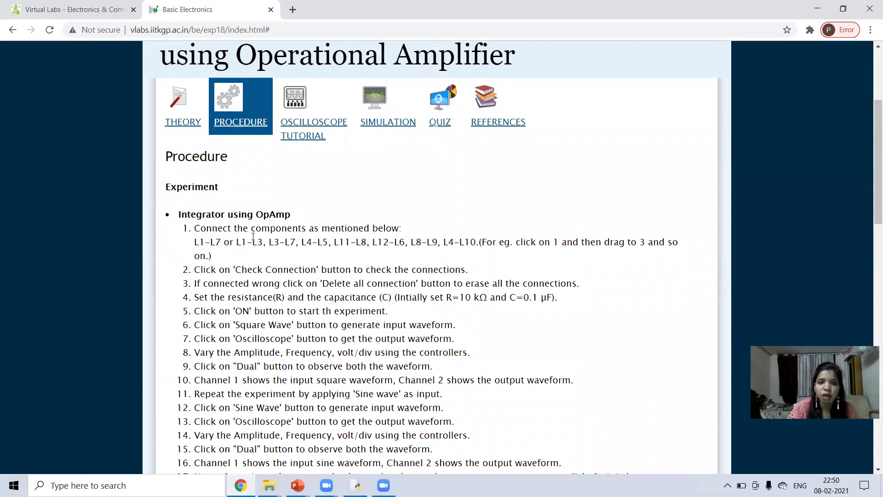
Step: Open the simulation section of the experiment and launch the Differentiator using Opamp (draw circuit) simulator
click(374, 124)
scroll(502, 305, down, 2)
scroll(504, 311, down, 1)
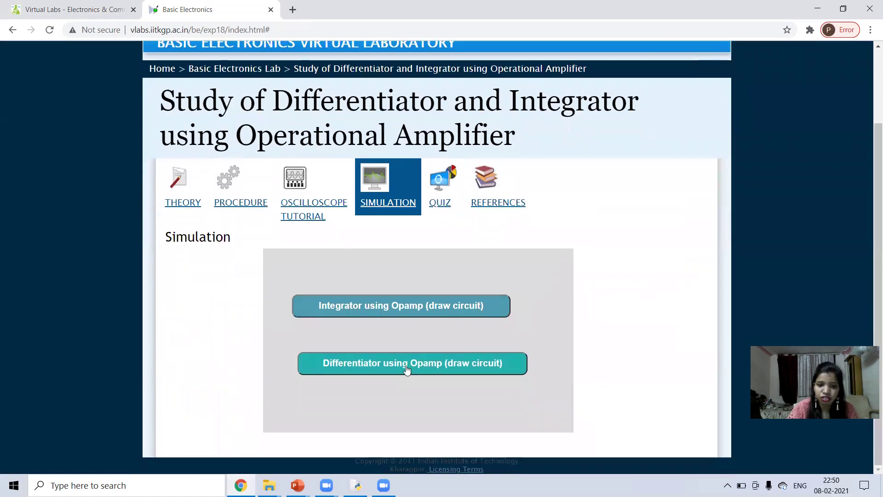
click(407, 368)
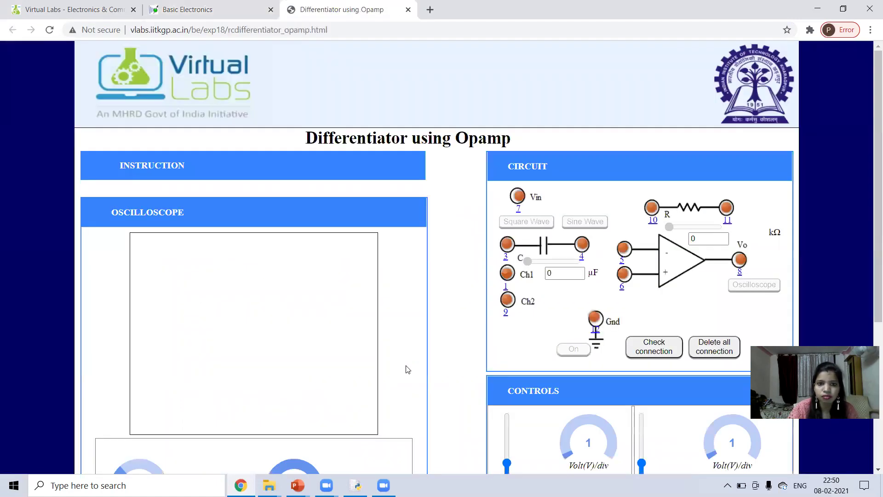
Step: Examine the differentiator simulator's circuit terminals, oscilloscope display, frequency and amplitude knobs, and the channel and time controls
scroll(406, 369, down, 3)
scroll(407, 370, up, 3)
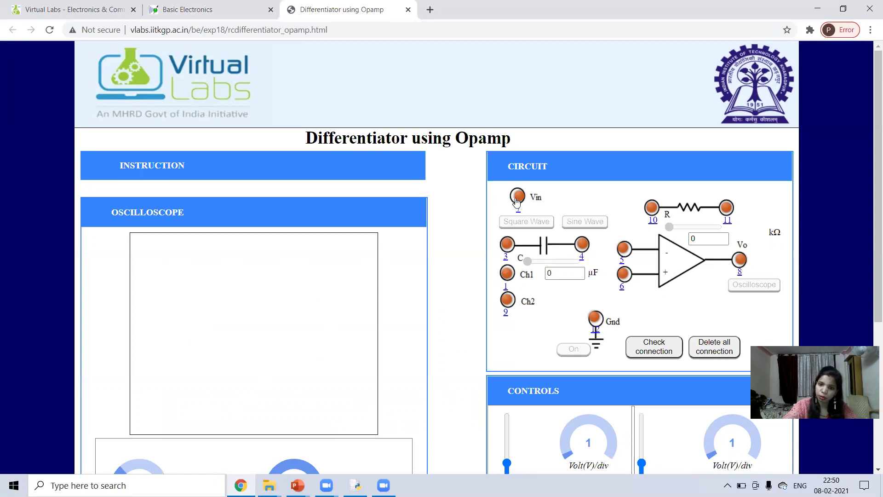
scroll(325, 310, down, 1)
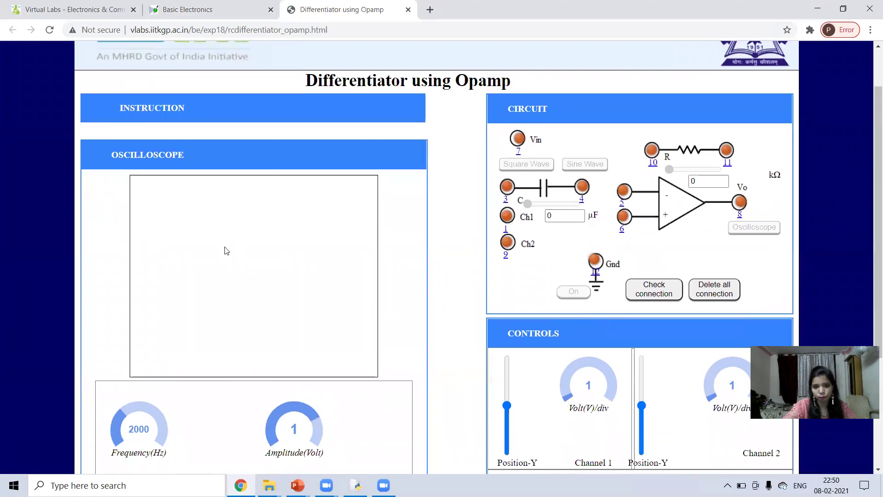
scroll(474, 265, down, 3)
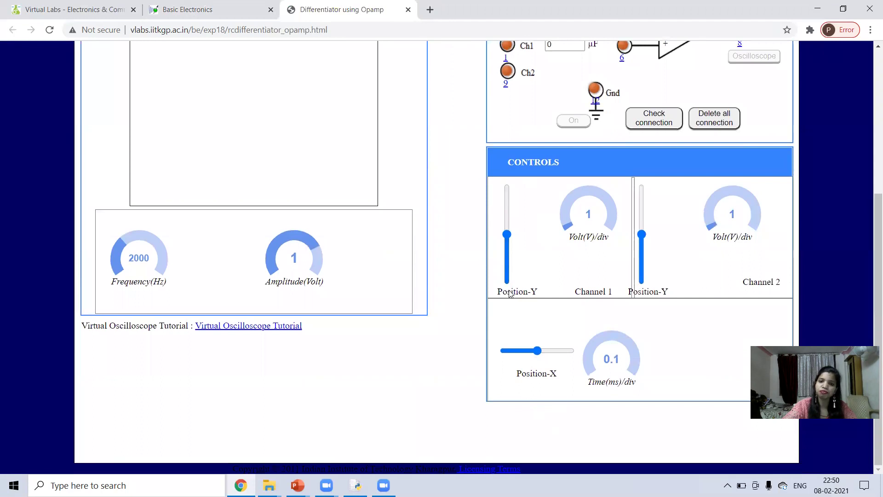
scroll(510, 276, up, 1)
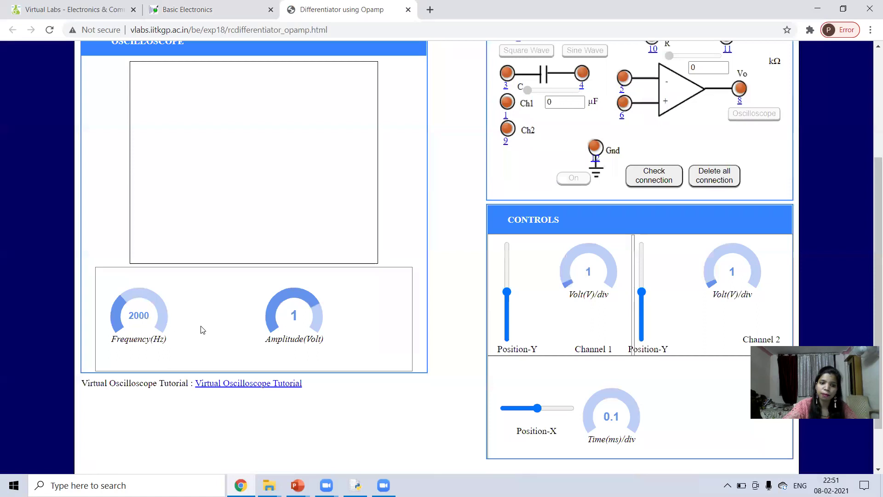
scroll(261, 316, up, 3)
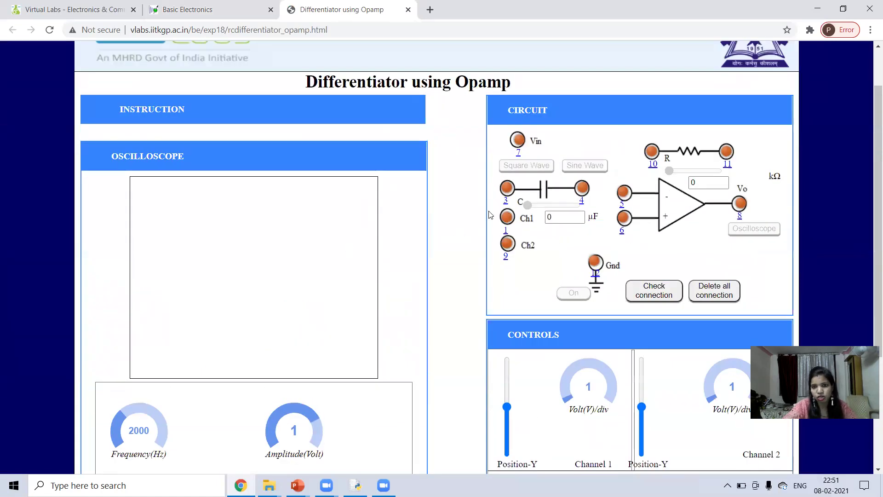
Step: Wire terminals 1 to 3, 7 to 3, 9 to 8, 4 to 2, 2 to 10, 11 to 8 and 6 to 12, and check the connections
drag(506, 225, 507, 188)
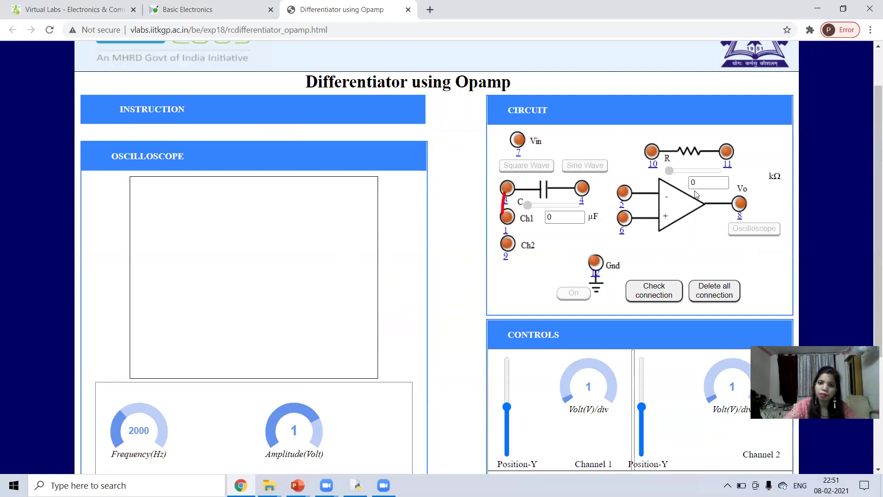
drag(518, 140, 507, 187)
drag(507, 244, 742, 216)
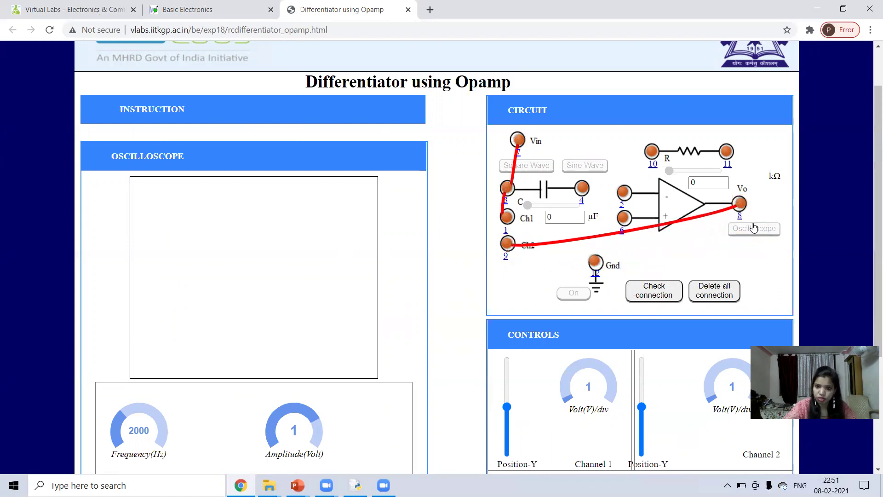
drag(587, 198, 652, 151)
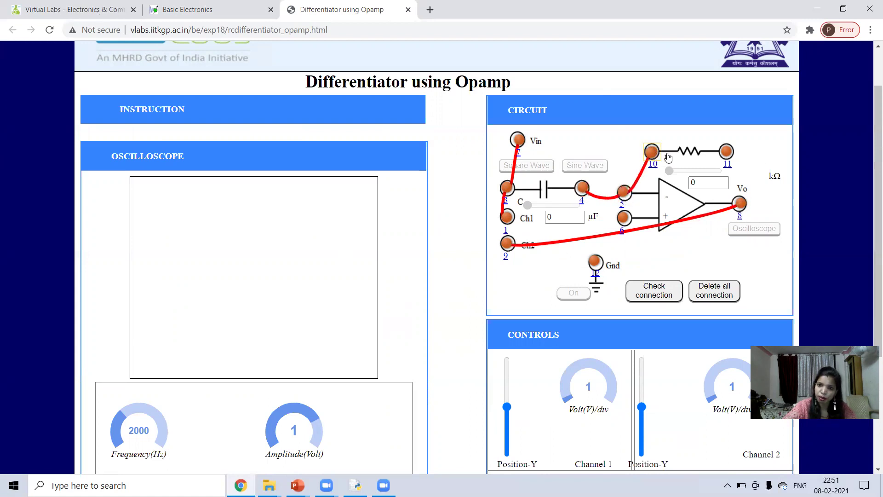
drag(728, 160, 739, 204)
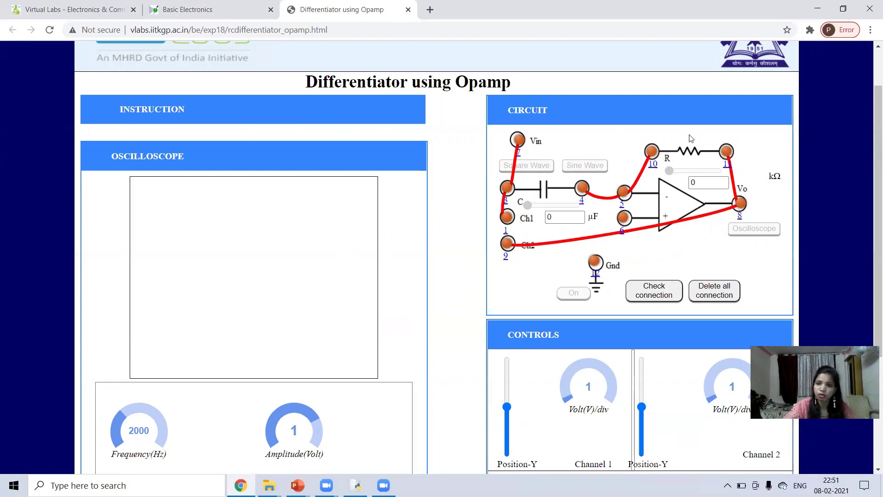
drag(624, 218, 596, 266)
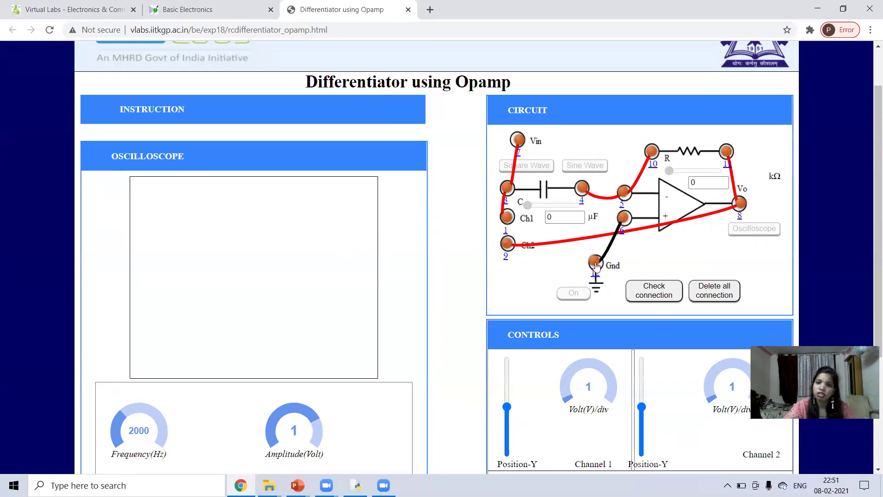
click(659, 298)
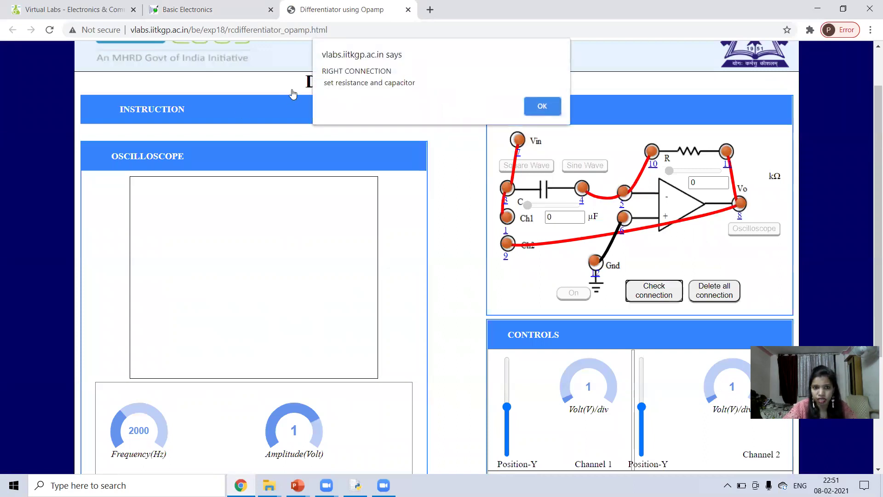
click(536, 102)
Step: Set the capacitor C to 0.5 µF and the resistor R to 5.6 kΩ
click(535, 207)
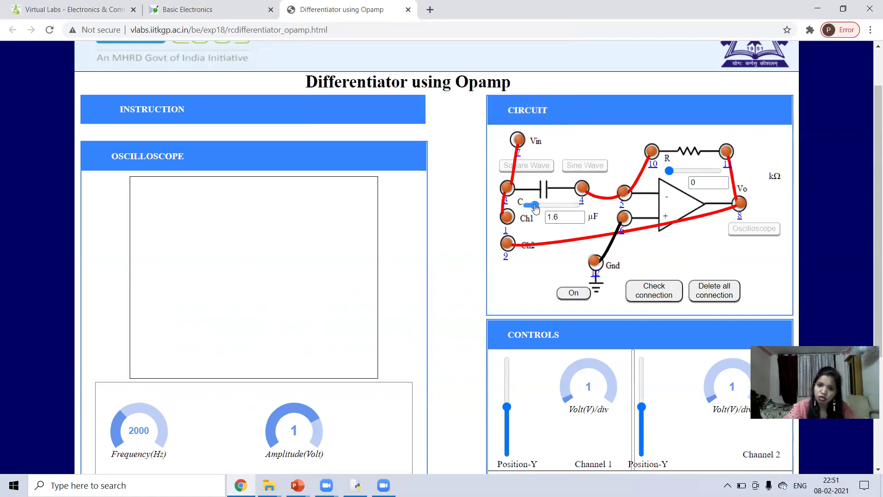
click(676, 171)
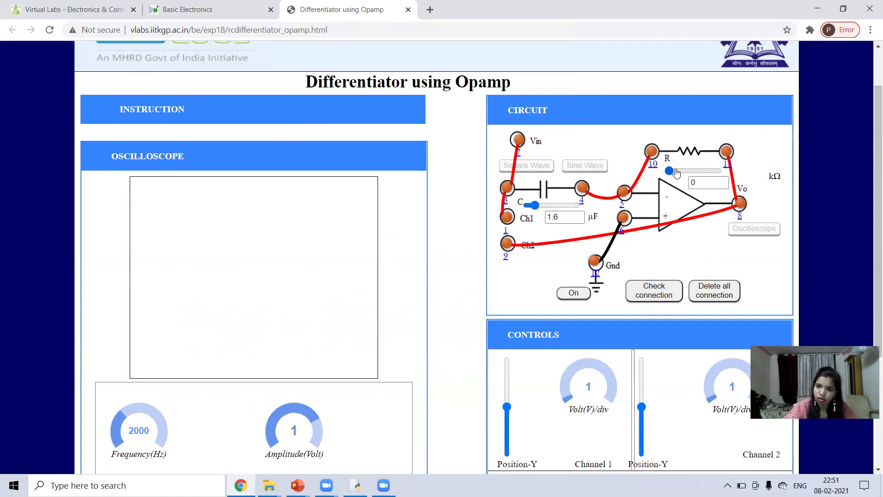
drag(678, 172, 676, 172)
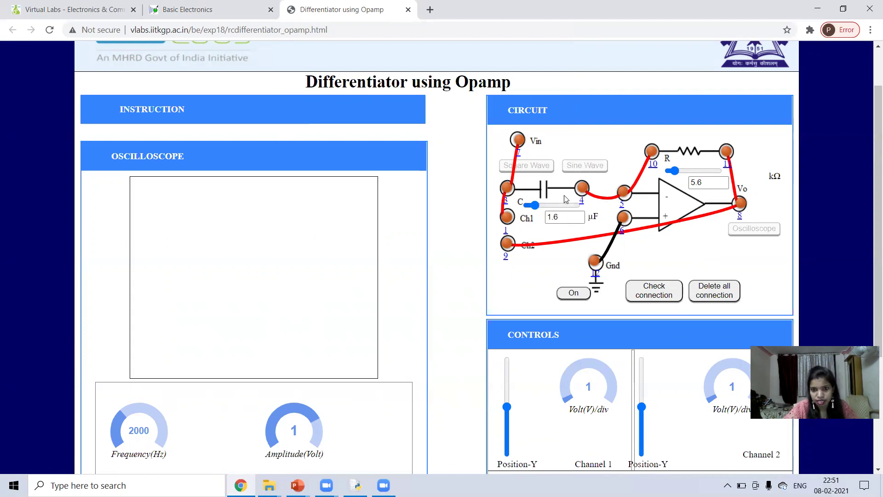
drag(537, 210, 530, 208)
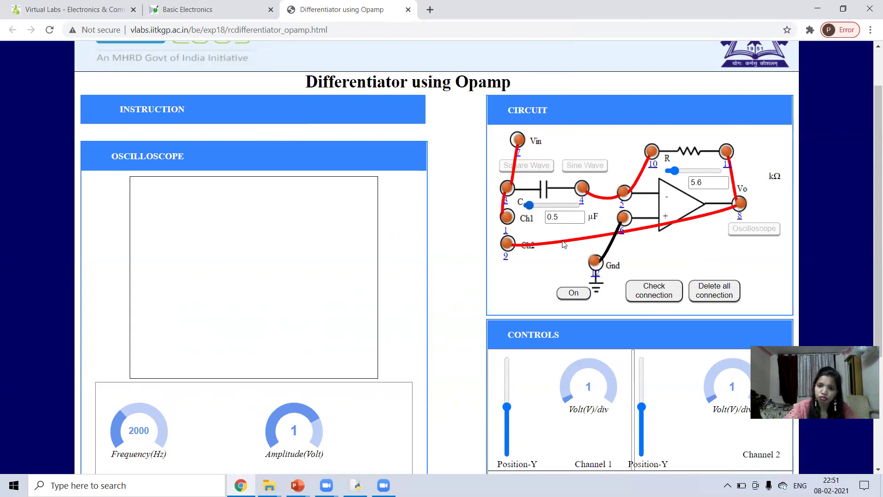
Step: Switch on the circuit, apply a square-wave input and show the output on the oscilloscope
click(573, 294)
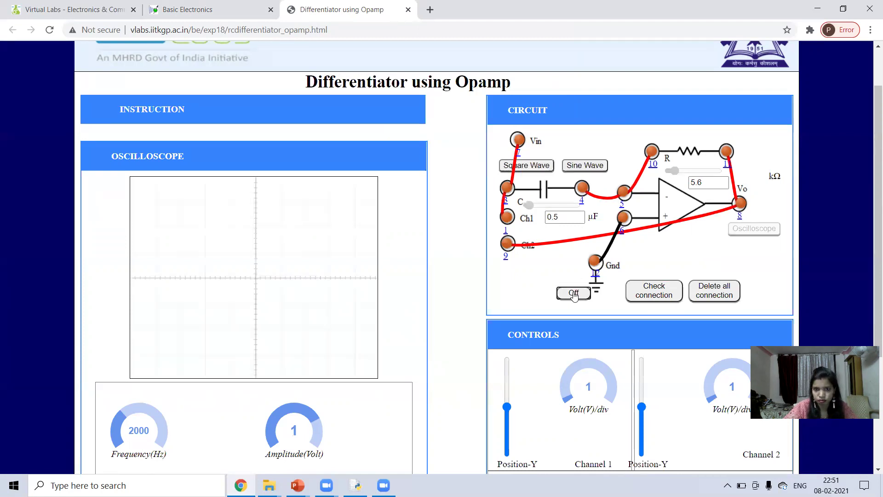
click(526, 168)
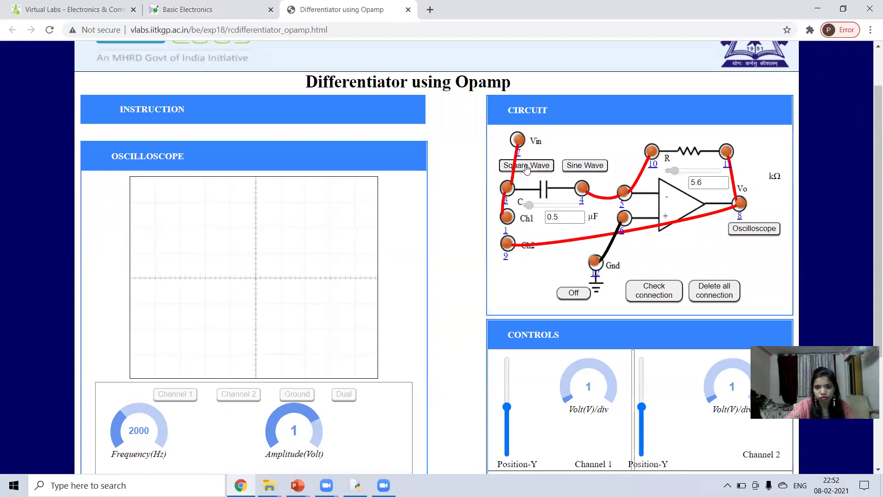
click(526, 168)
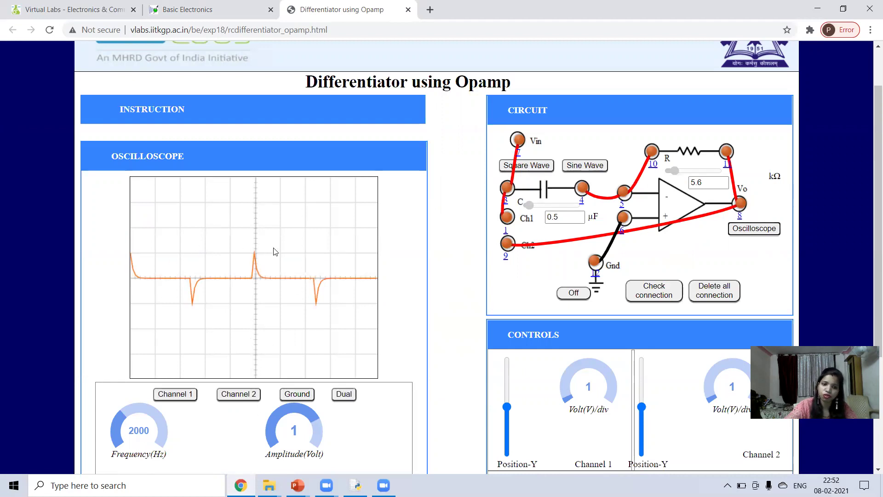
Step: Display both channels together, raising the channel 1 trace about two divisions and lowering the channel 2 trace about one division
scroll(275, 251, down, 1)
click(339, 339)
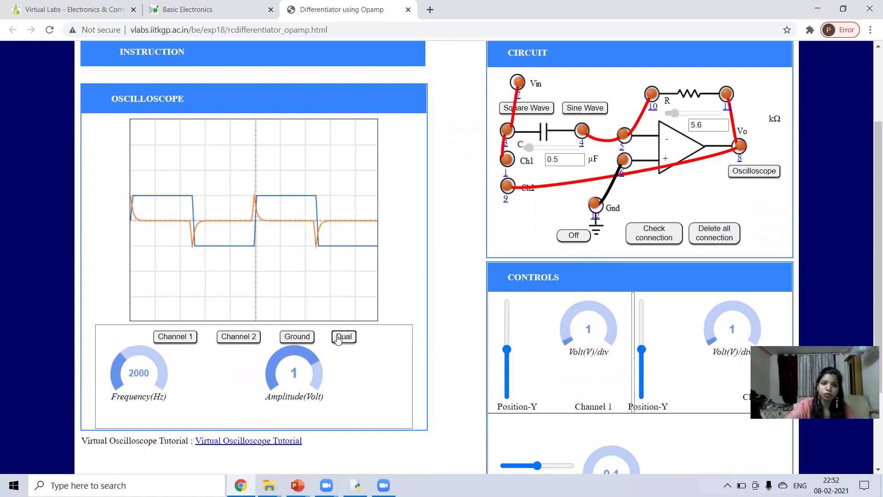
drag(507, 349, 506, 314)
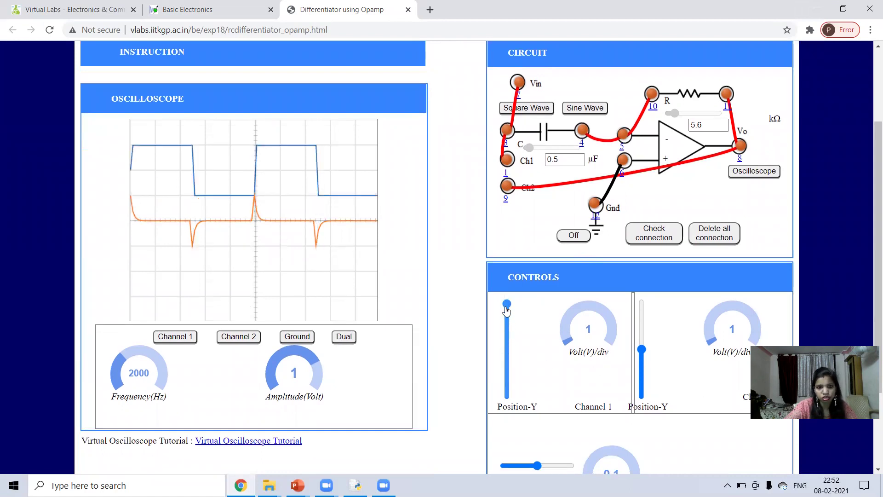
mouse_move(641, 351)
mouse_down()
mouse_move(641, 331)
mouse_move(645, 368)
mouse_up()
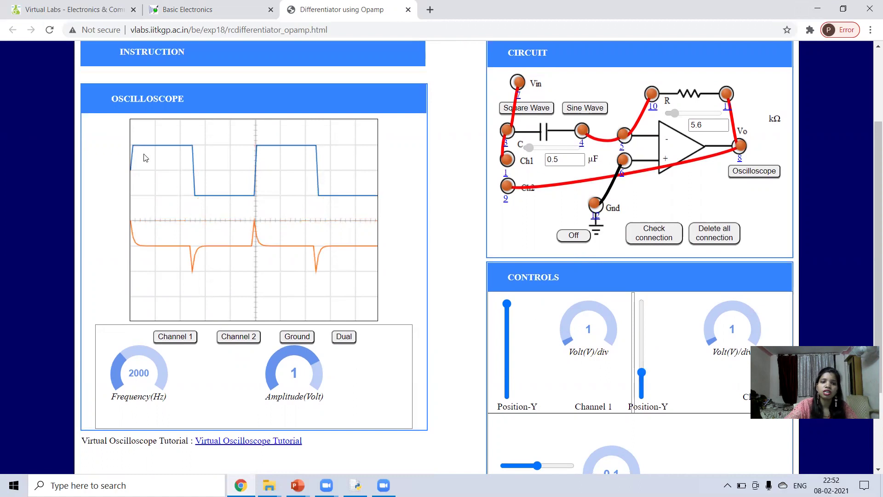
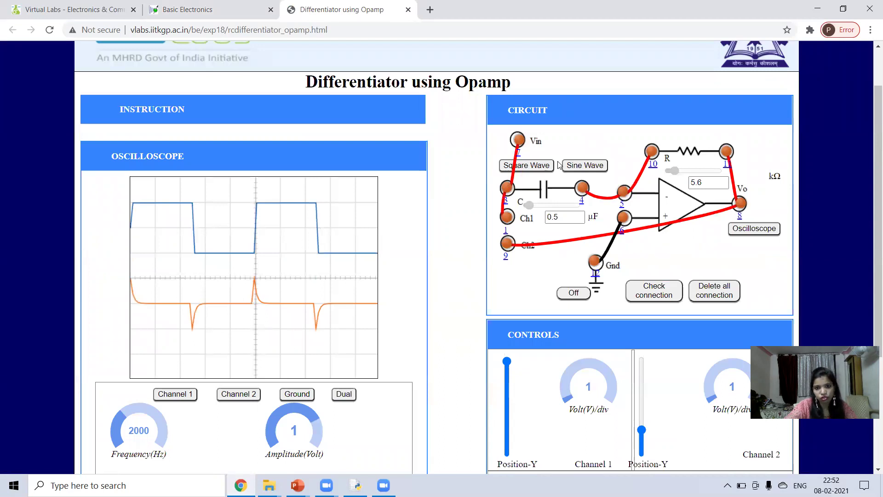
Step: Switch off the circuit and set the capacitor to 0.7 µF and the resistor to 7.9 kΩ
click(573, 294)
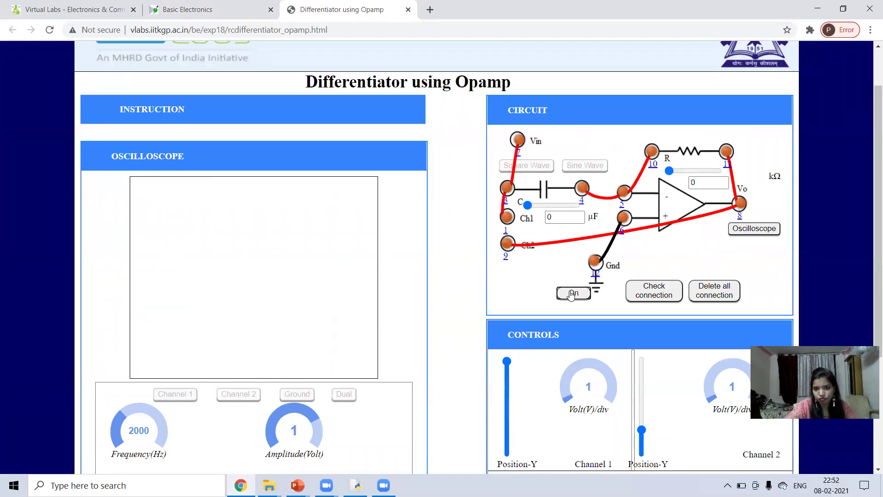
drag(528, 205, 530, 206)
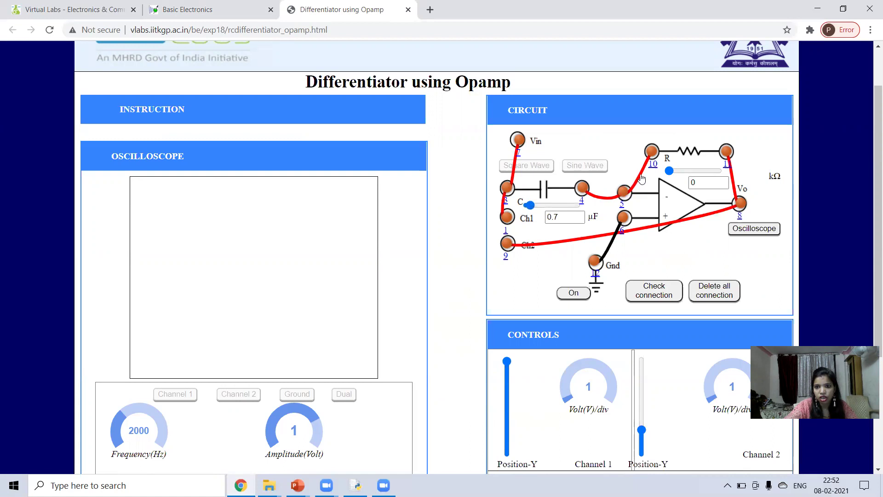
drag(670, 171, 678, 171)
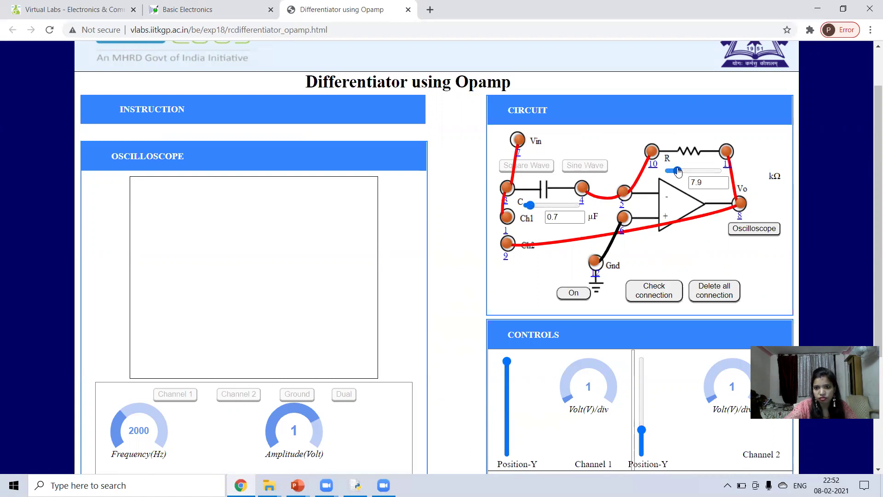
Step: Switch the circuit back on, apply a sine-wave input and show its output on the oscilloscope
click(565, 295)
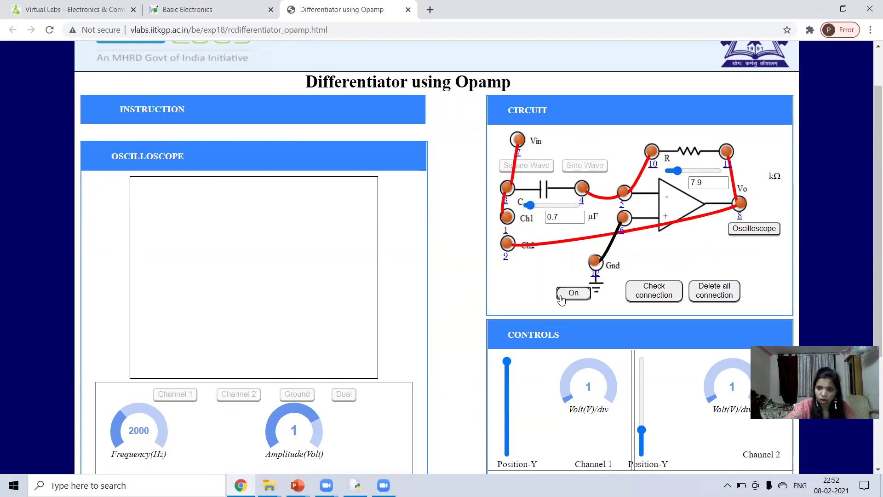
click(577, 168)
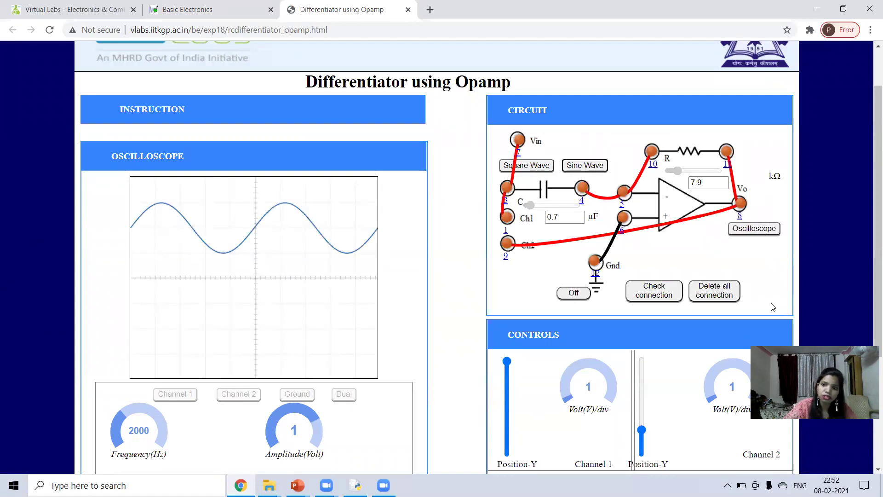
click(757, 228)
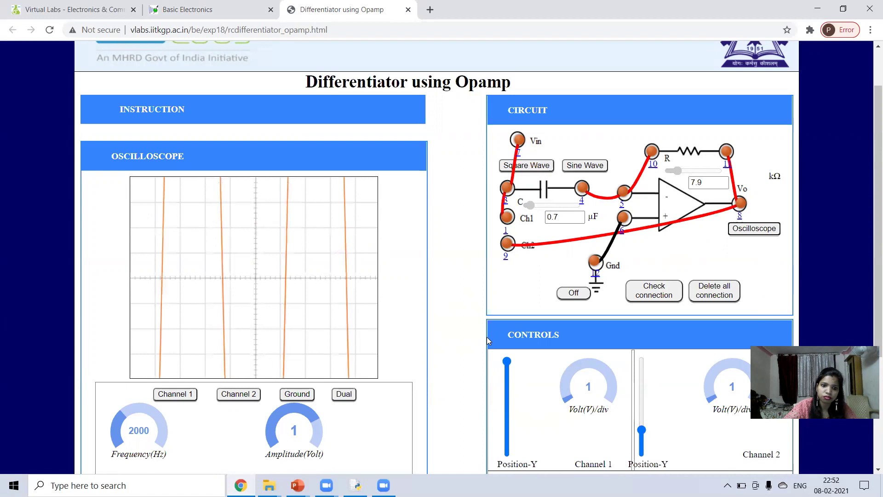
Step: Shift the sine output trace horizontally by about one division and set channel 2 to 9.9 V/div
scroll(487, 337, down, 1)
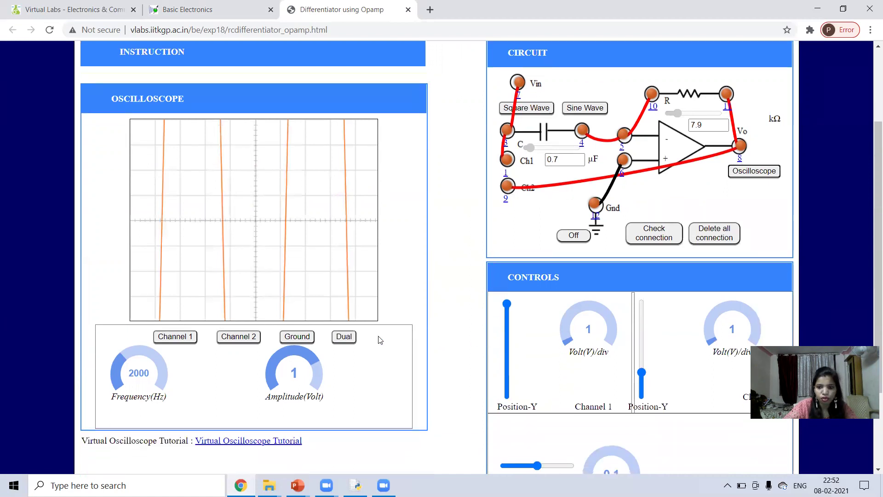
scroll(411, 352, down, 1)
click(529, 407)
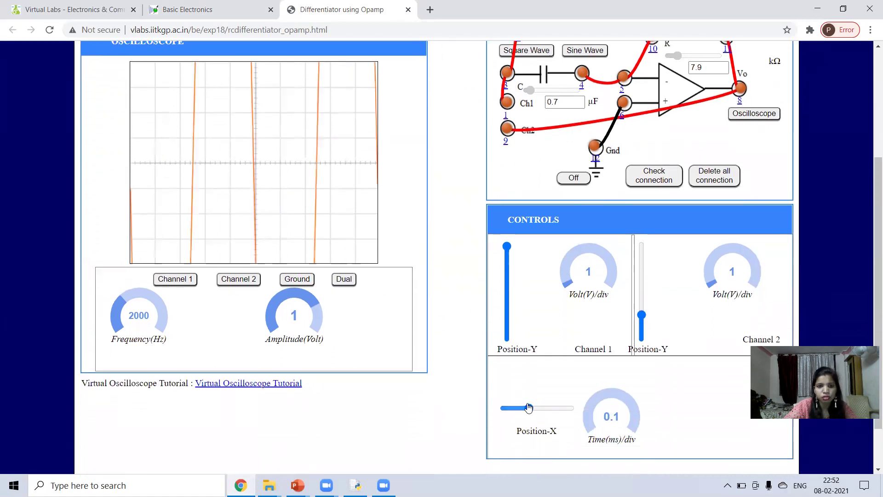
mouse_move(706, 277)
mouse_down()
mouse_move(709, 257)
mouse_move(733, 237)
mouse_up()
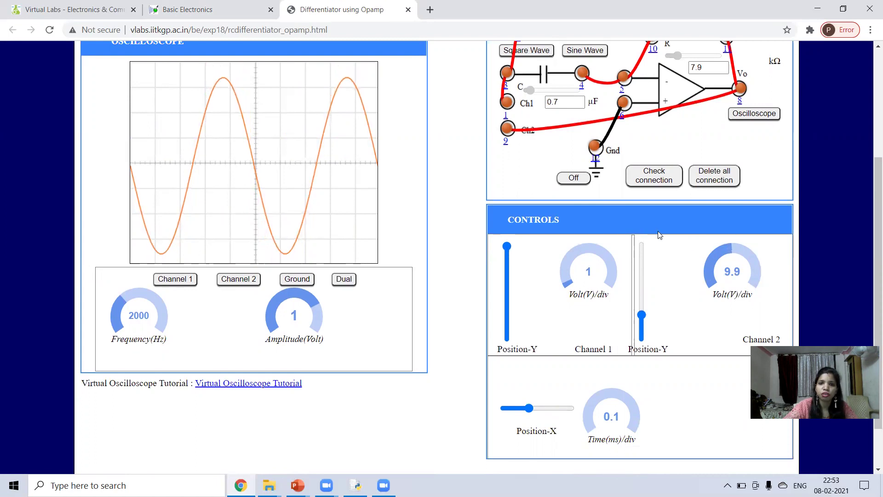
Step: Rescale channel 1 to 1.5 V/div and channel 2 to 7.7 V/div, and display both traces together
scroll(660, 235, up, 1)
click(187, 337)
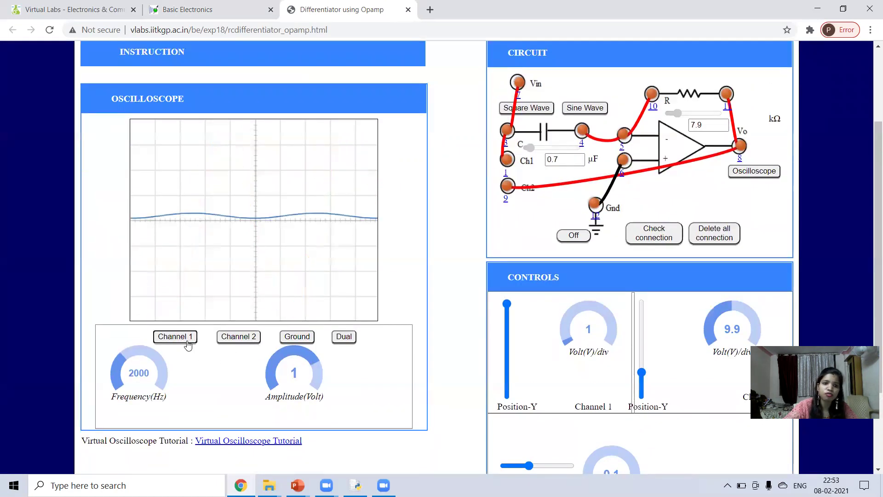
scroll(572, 341, up, 4)
scroll(572, 341, down, 3)
click(244, 338)
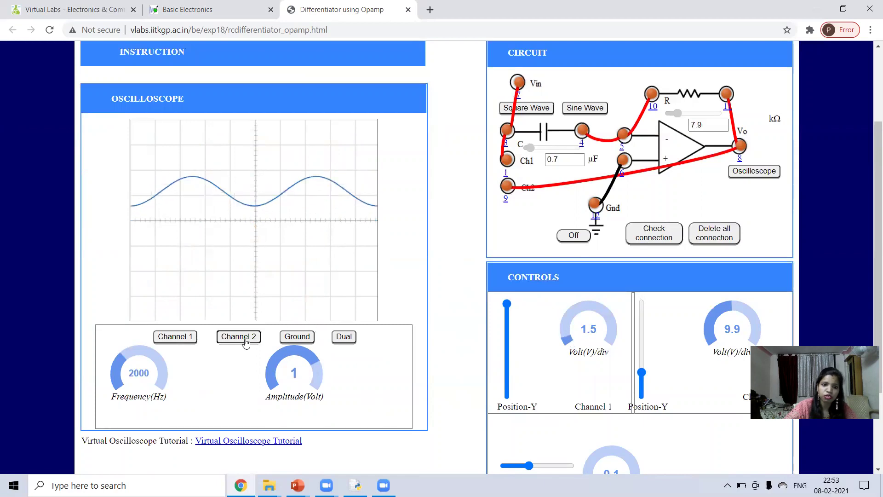
scroll(723, 308, down, 4)
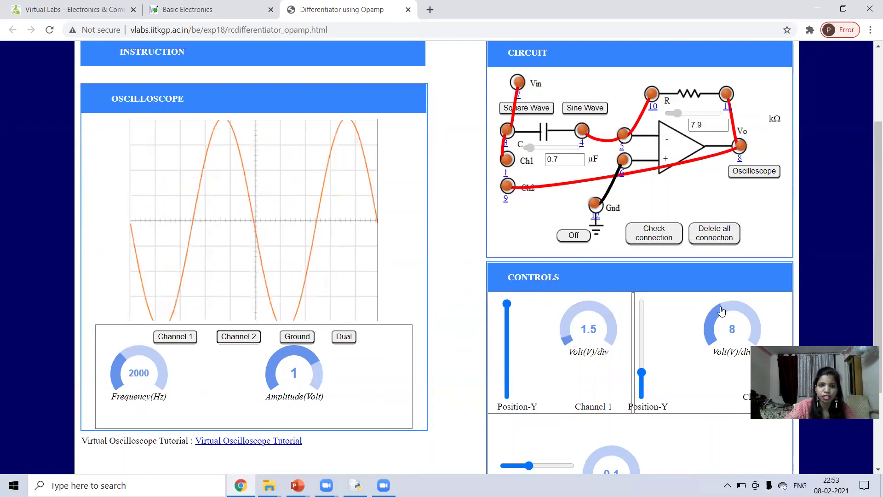
click(344, 338)
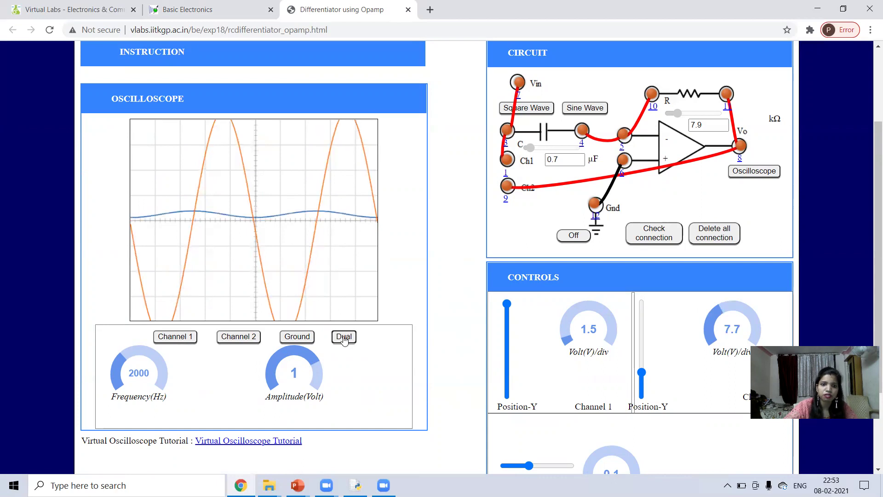
Step: View each channel on its own, setting channel 1 to 0.9 V/div and channel 2 to 8.9 V/div
click(182, 339)
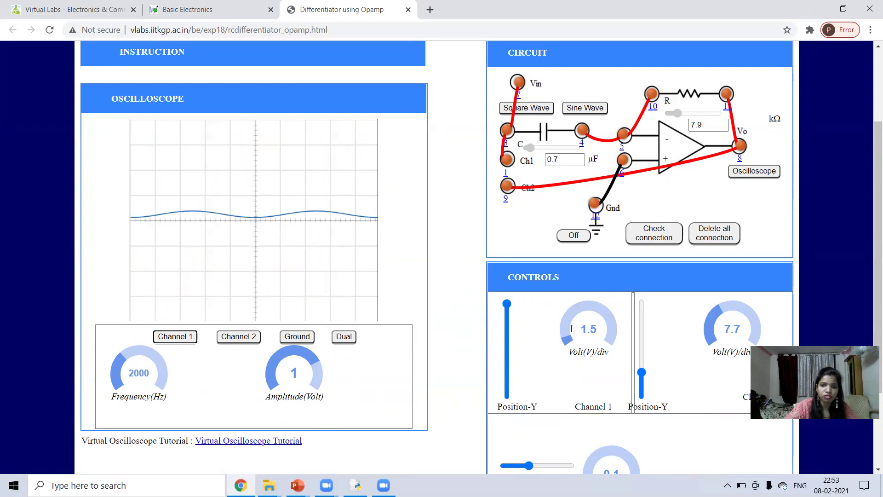
drag(568, 338, 572, 340)
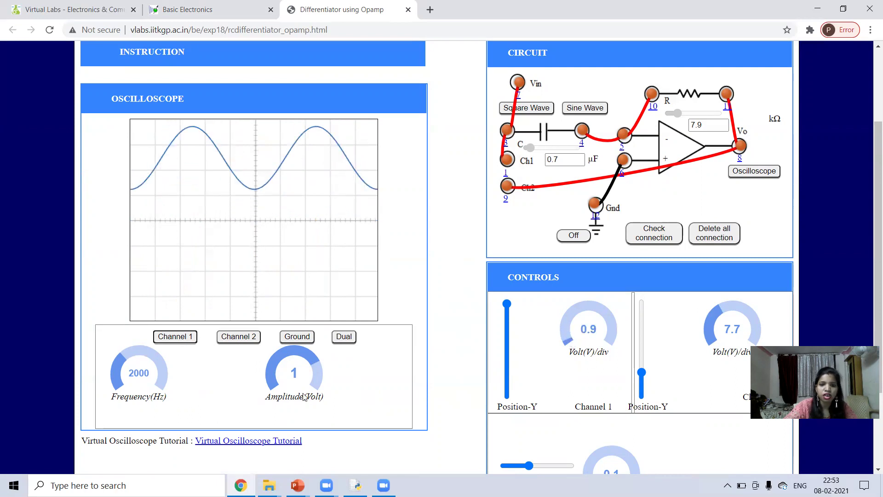
click(244, 341)
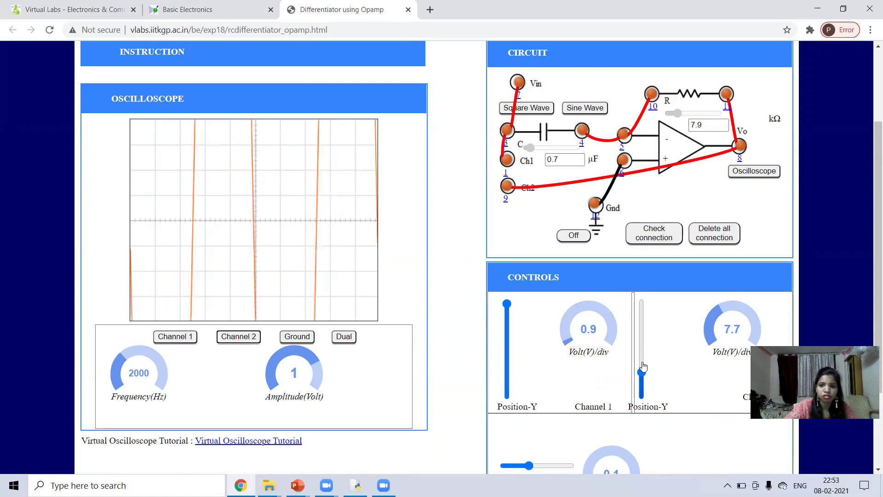
mouse_move(711, 313)
mouse_down()
mouse_move(711, 328)
mouse_move(723, 298)
mouse_up()
Step: Display channel 1 on its own and set its scale to 0.6 V/div
click(179, 341)
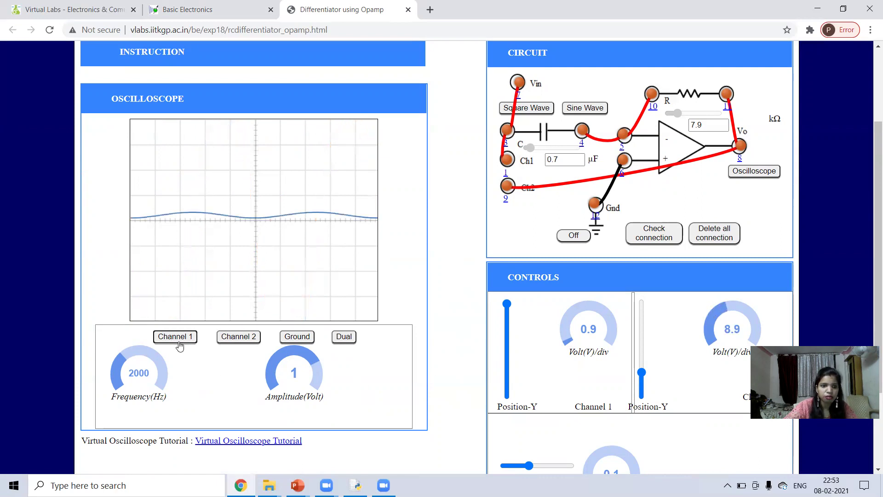
click(569, 322)
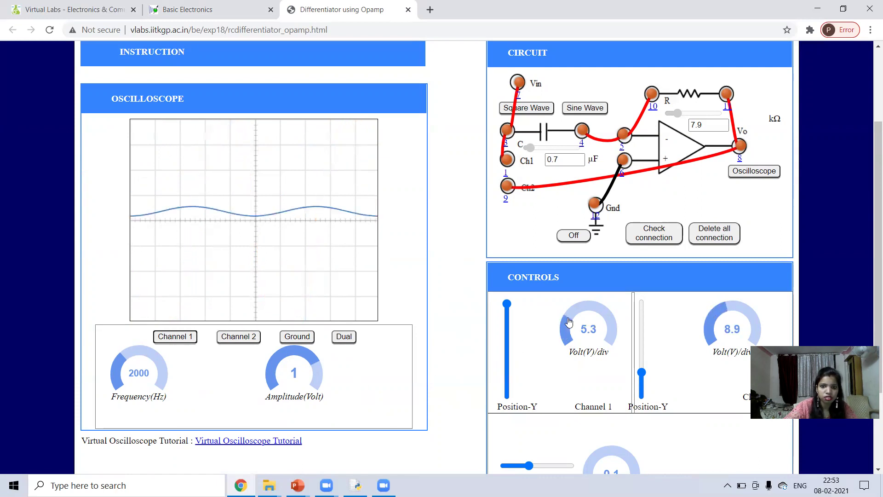
drag(569, 322, 575, 339)
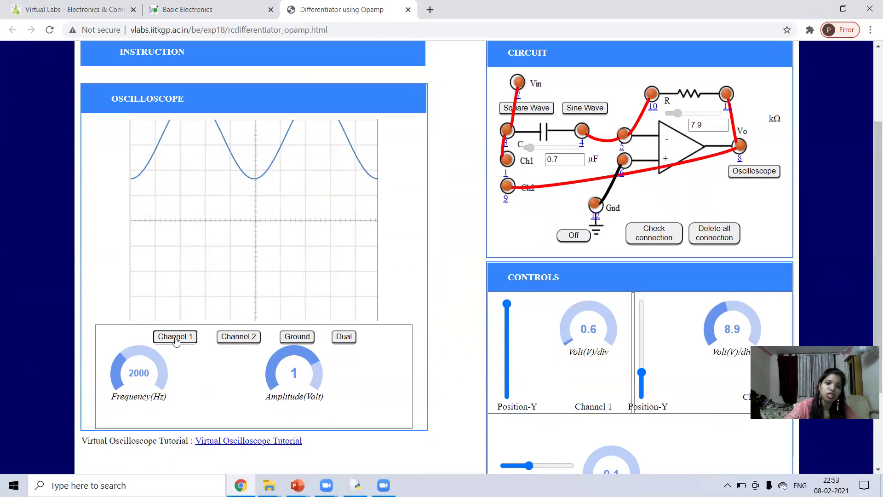
Step: Display channel 2 on its own and set its scale to 10.2 V/div
click(247, 341)
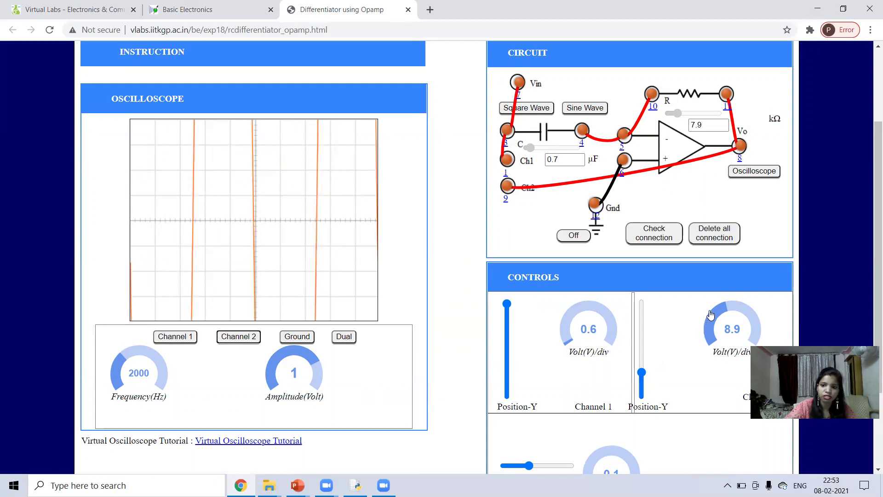
scroll(711, 315, down, 10)
scroll(713, 312, up, 5)
mouse_move(713, 312)
mouse_down()
mouse_move(717, 293)
mouse_move(734, 291)
mouse_up()
right_click(734, 292)
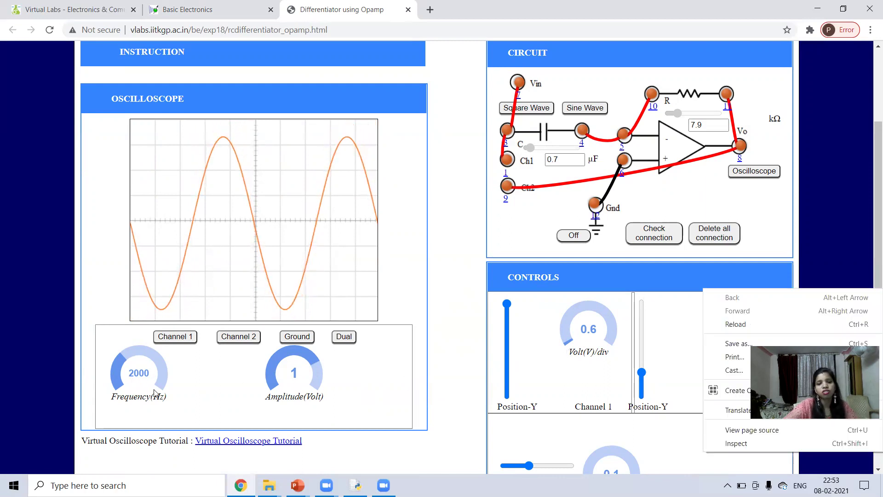
Step: Display both traces together, setting channel 1 to 8.9 V/div and channel 2 to 9.2 V/div
click(345, 337)
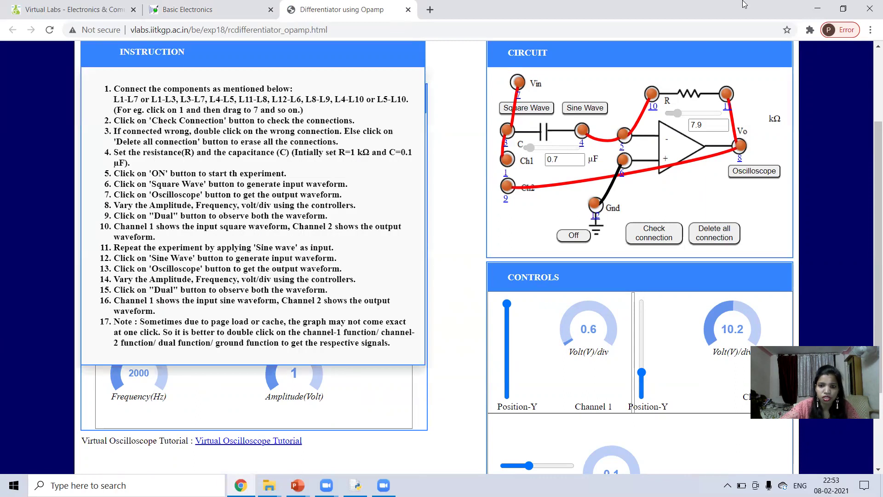
click(569, 319)
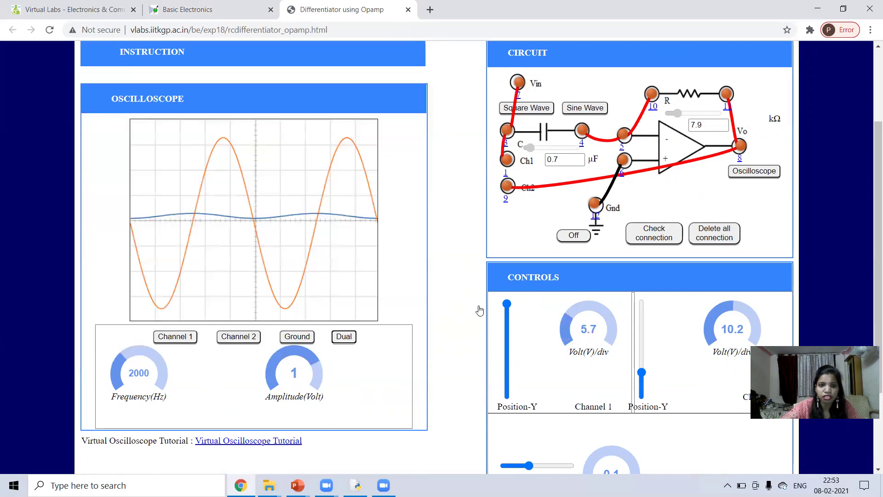
drag(575, 315, 583, 304)
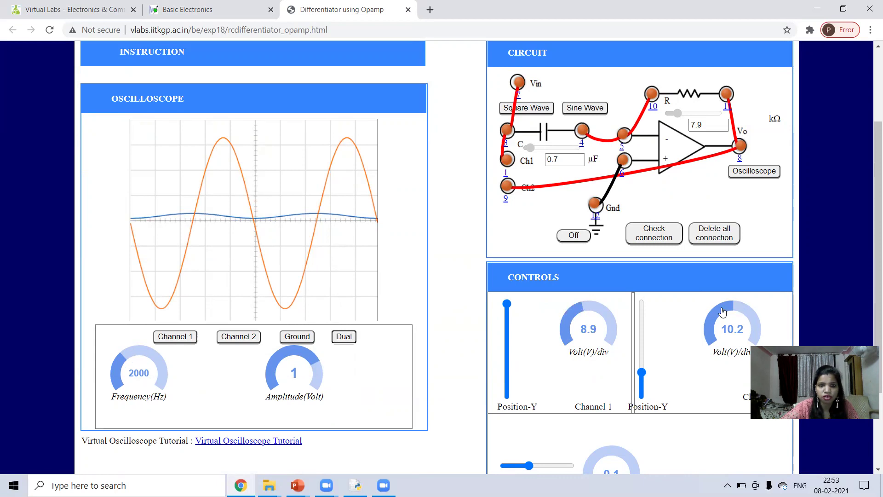
mouse_move(722, 312)
mouse_down()
mouse_move(714, 320)
mouse_move(725, 309)
mouse_up()
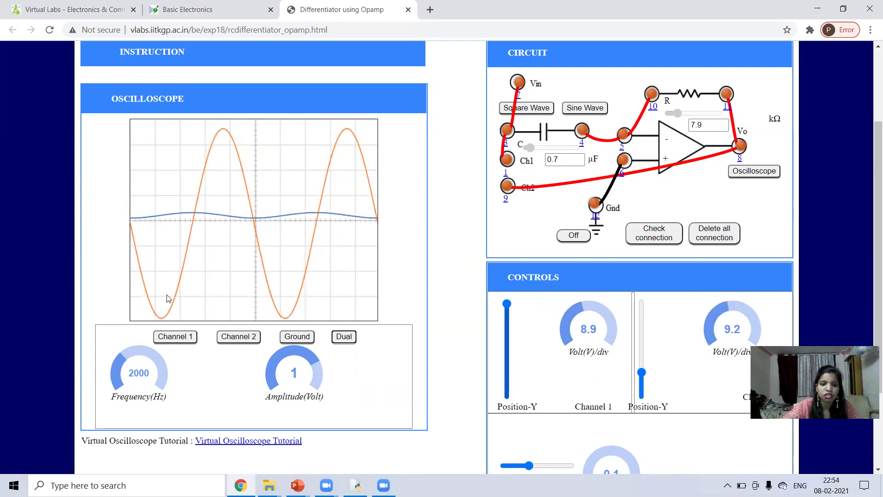
Step: Display channel 1 on its own and set its scale to 2.6 V/div
click(177, 337)
mouse_move(575, 322)
mouse_down()
mouse_move(563, 324)
mouse_move(578, 343)
mouse_move(583, 323)
mouse_up()
Step: Apply a square-wave input and show its output, and switch back to the sine-wave input and its output on the oscilloscope
click(534, 108)
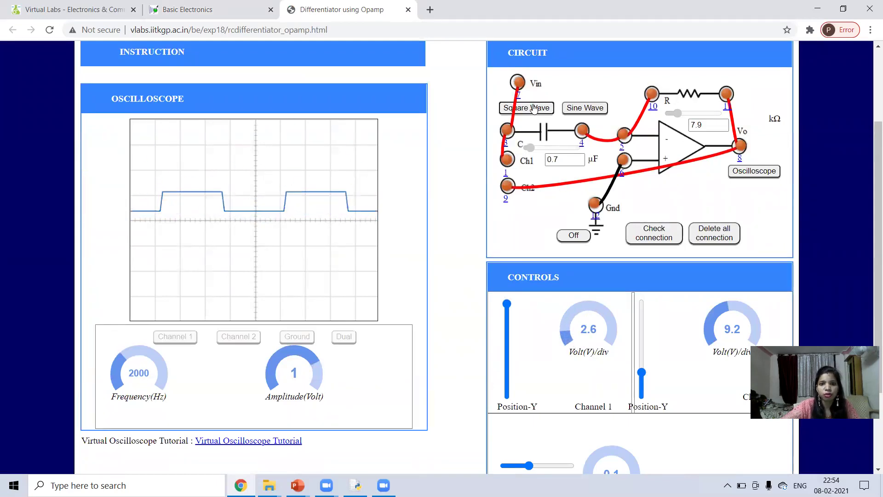
click(756, 176)
click(574, 110)
click(745, 175)
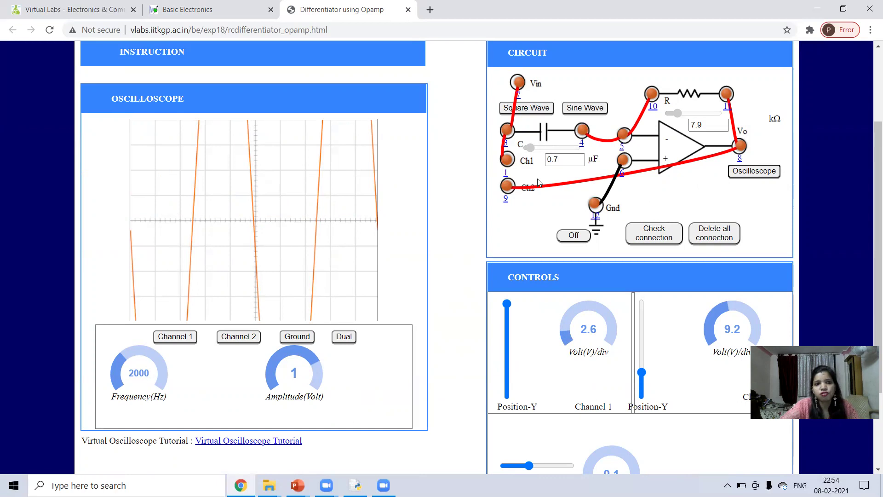
scroll(539, 183, up, 3)
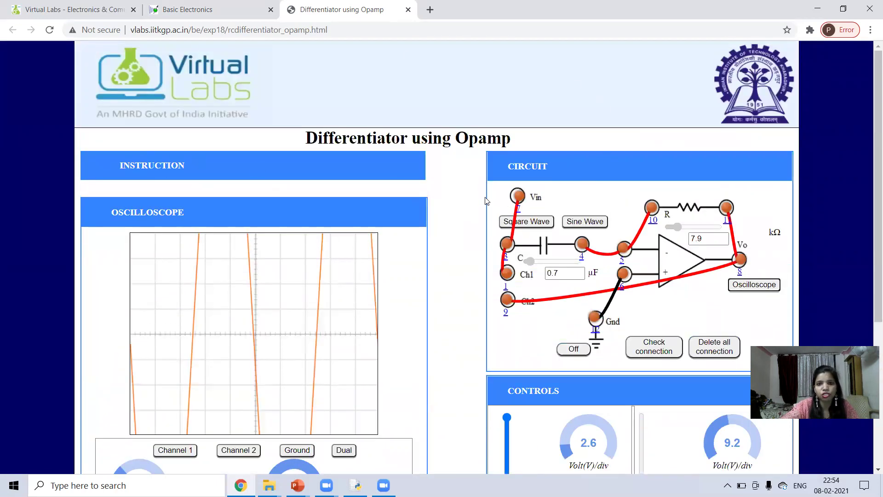
scroll(486, 200, down, 1)
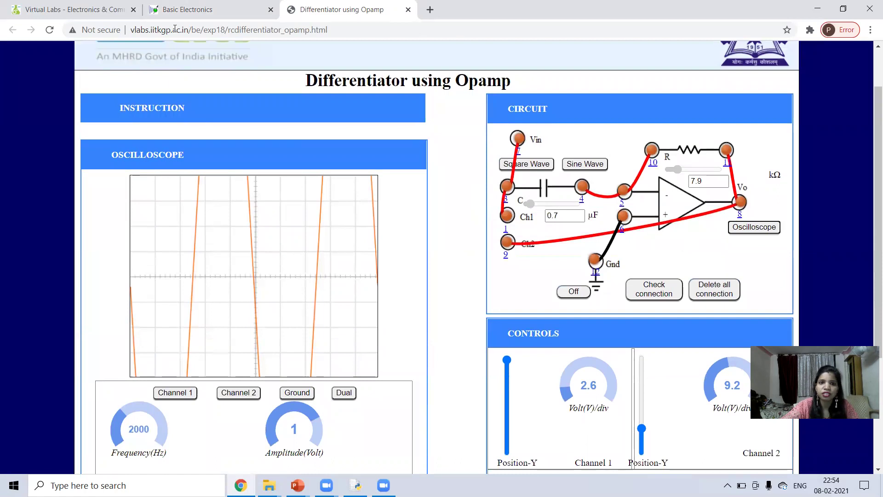